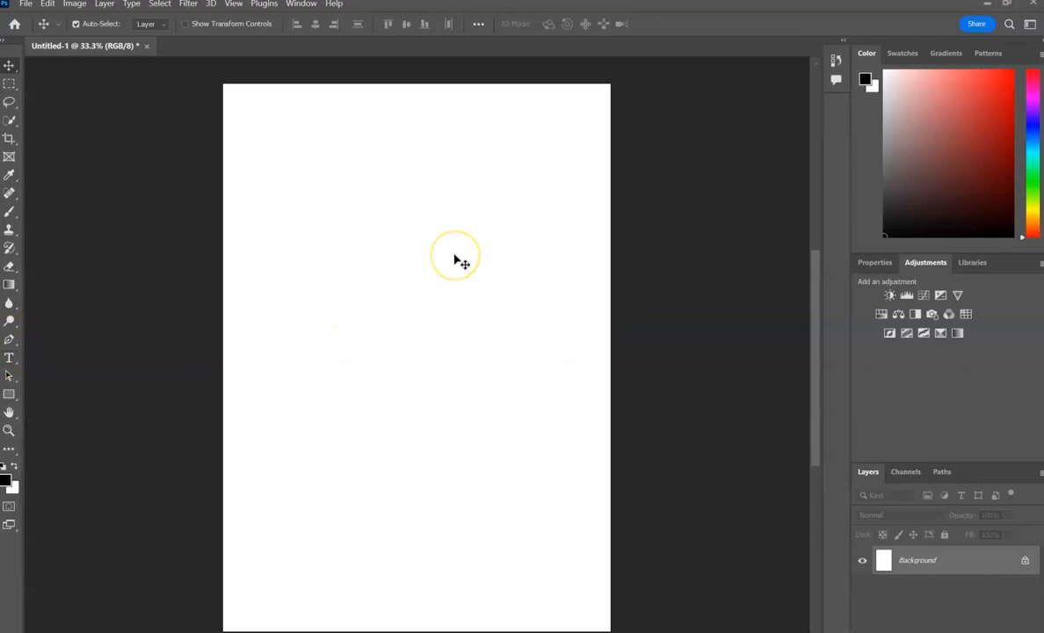
Add the designer's first name as black 100 pt Rockwell Extra Bold text on the blank page.
left_click(9, 357)
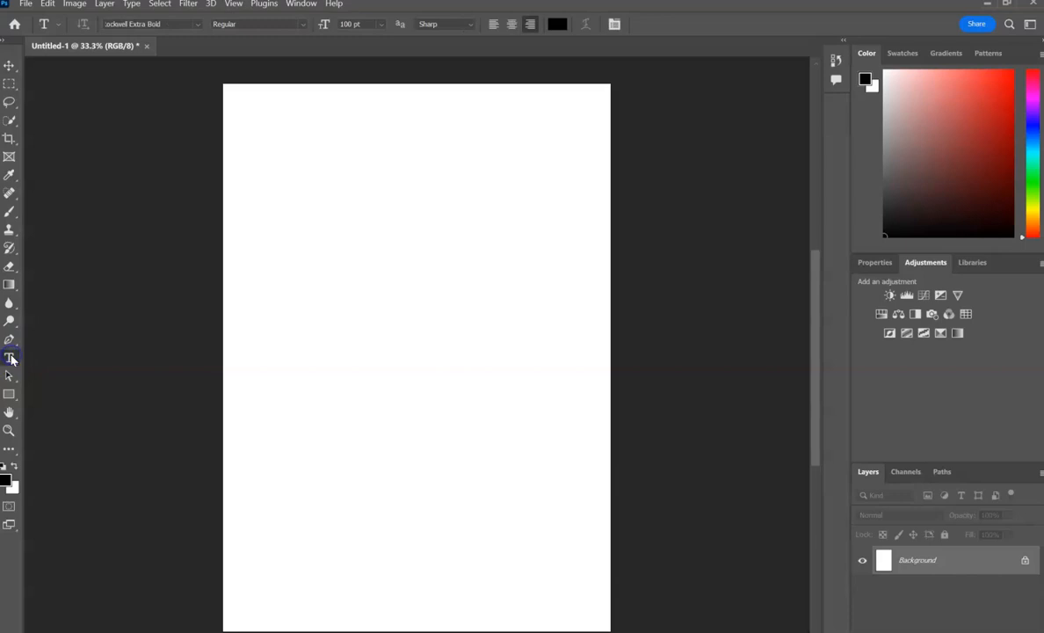
left_click(386, 319)
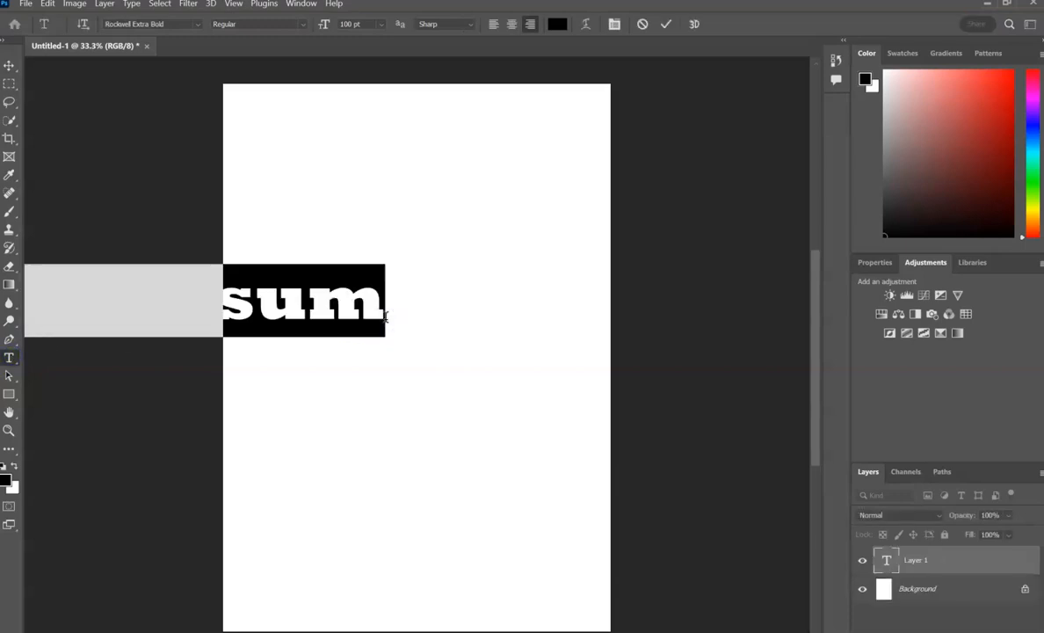
type("Annie")
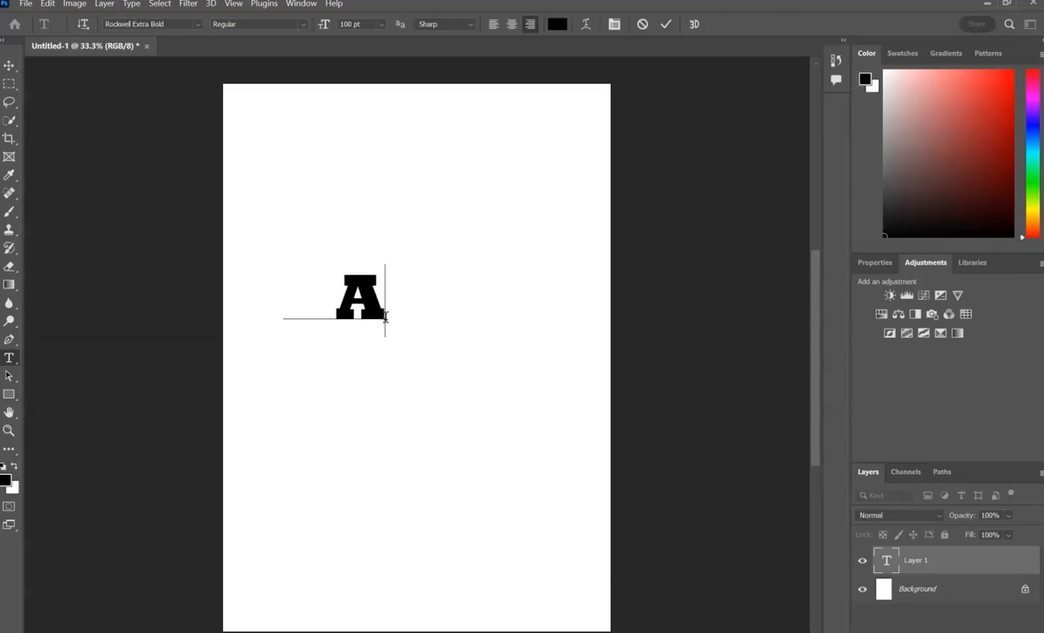
left_click(8, 68)
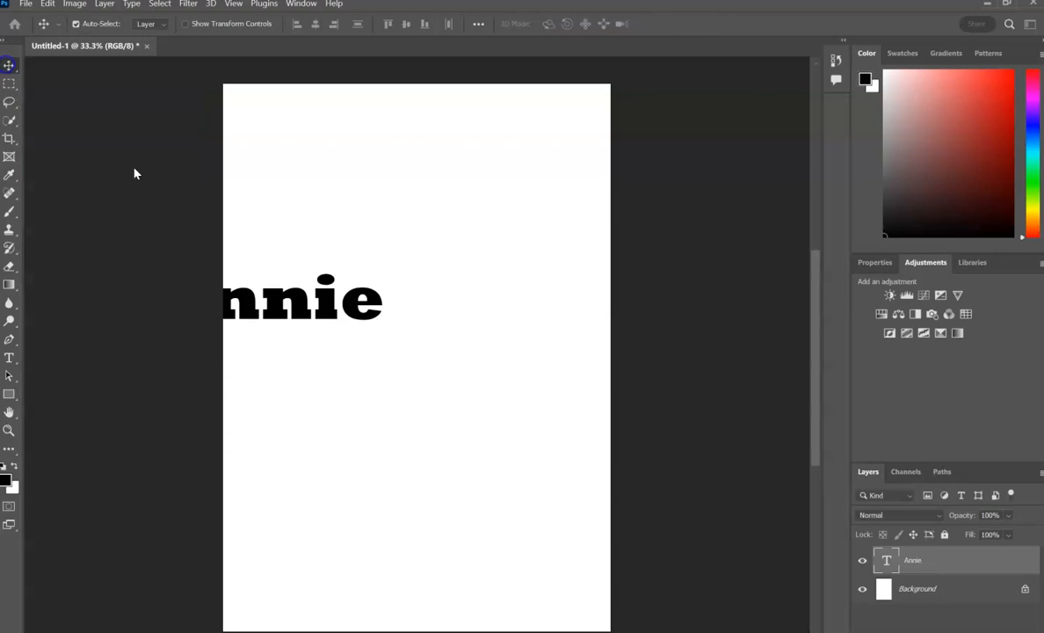
Move the name text fully onto the page, near its upper-right corner with a margin around it.
left_click(321, 297)
left_click_drag(382, 232, 547, 114)
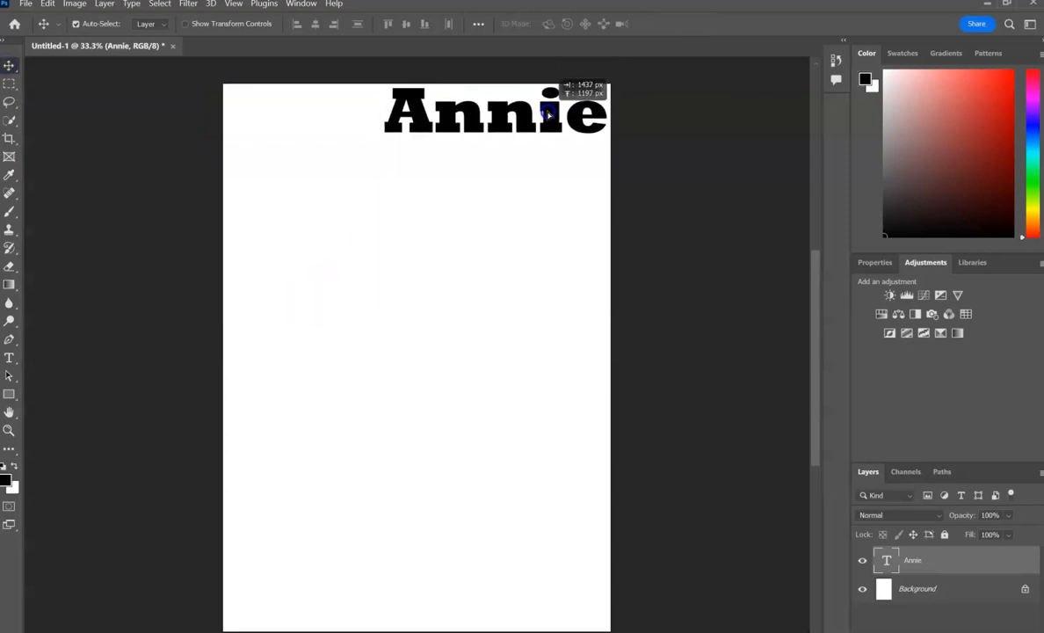
left_click_drag(546, 114, 528, 164)
left_click(373, 155)
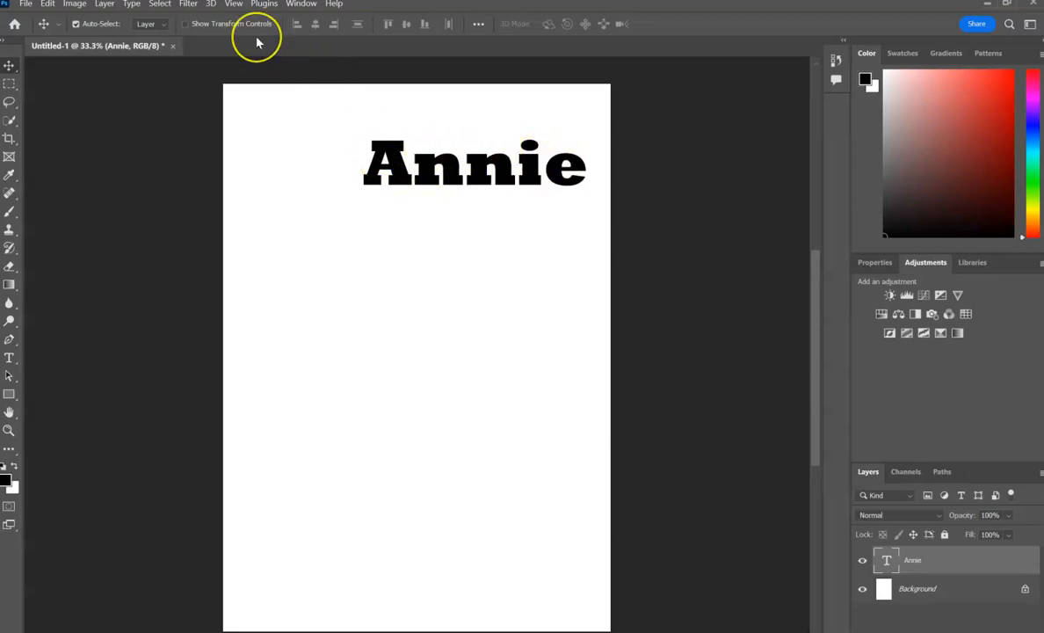
Open the Liquify filter on the name text layer, converting the layer to a smart object.
left_click(191, 5)
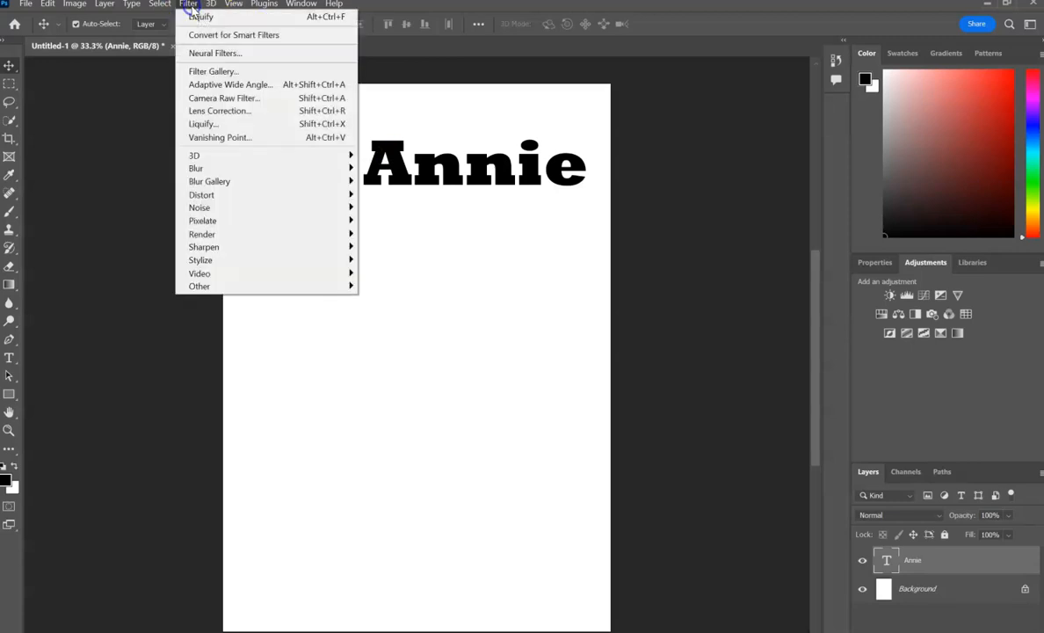
left_click(210, 125)
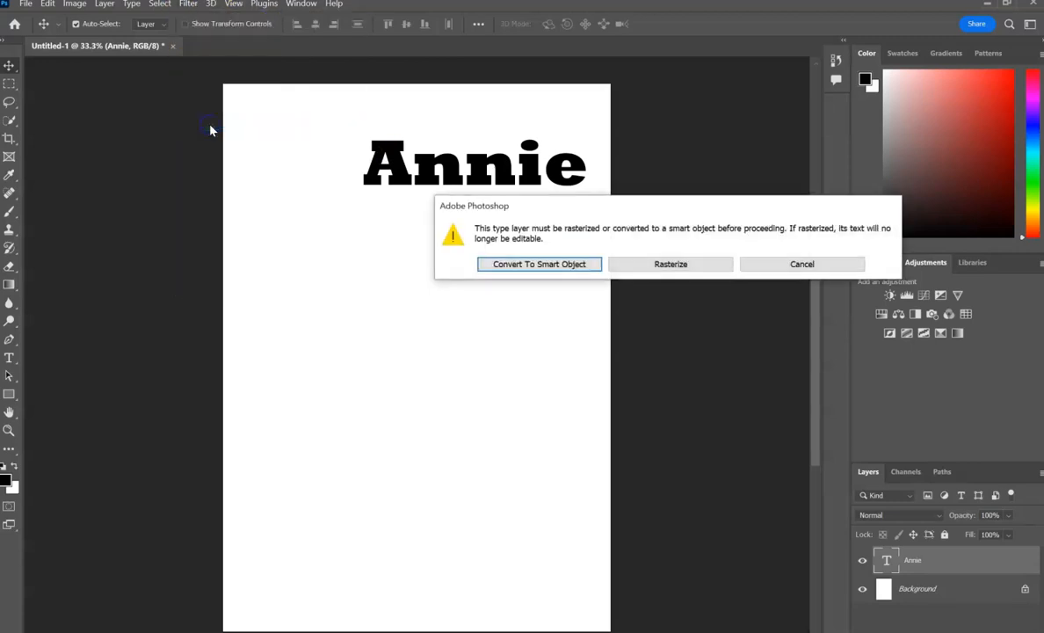
left_click(566, 267)
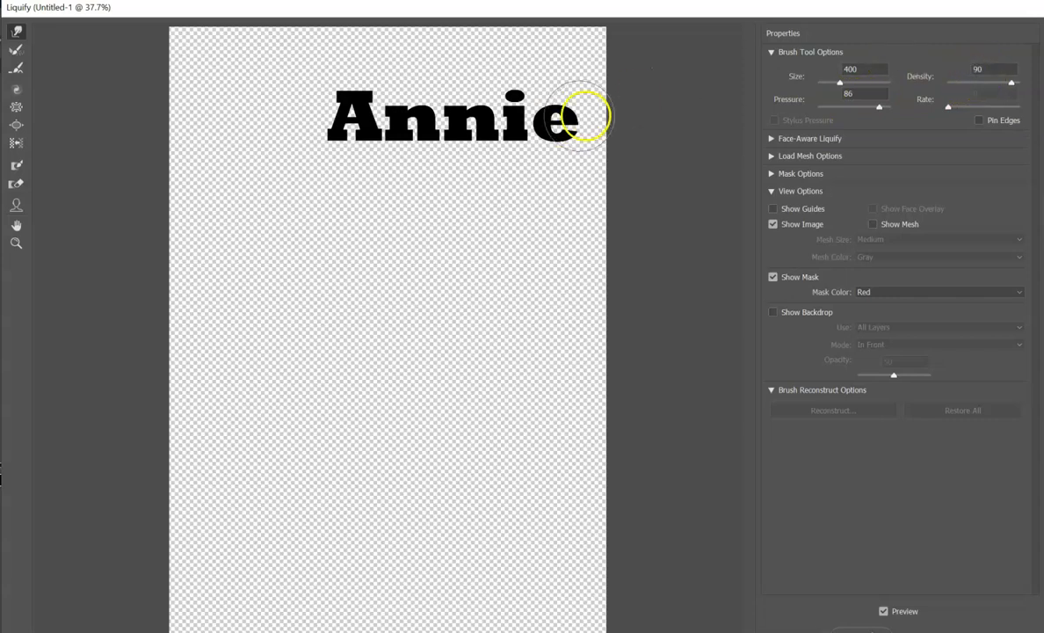
Warp the undersides of the letters downward into long swirling drips reaching the page's lower edge, apply Liquify and collapse the layer's smart filter list.
mouse_move(528, 155)
left_mouse_down()
mouse_move(492, 192)
mouse_move(475, 257)
mouse_move(541, 156)
mouse_move(528, 228)
left_mouse_up()
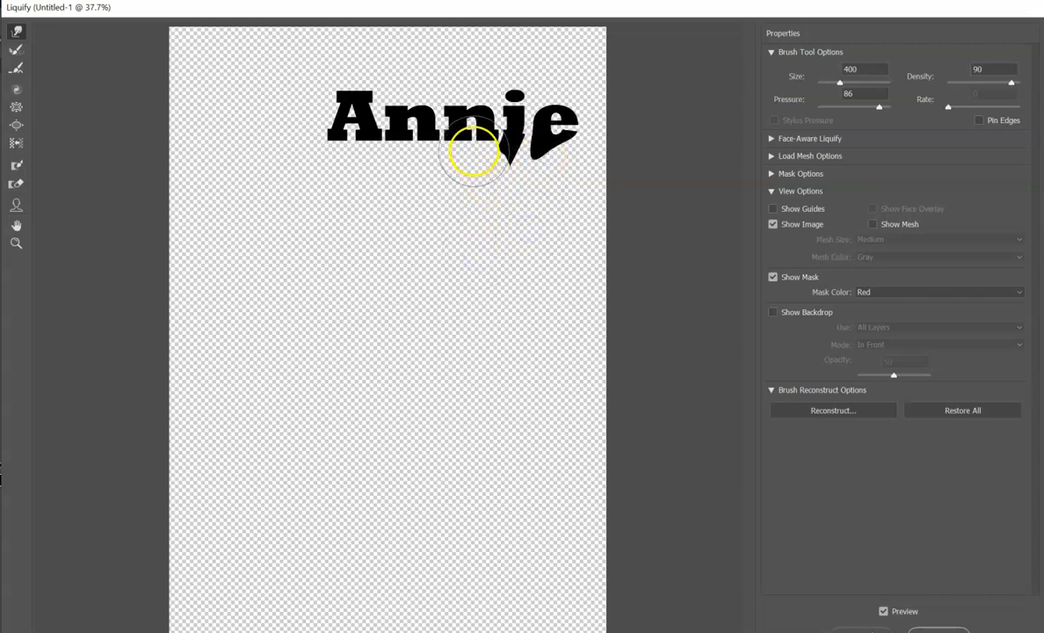
left_click_drag(474, 151, 477, 253)
left_click_drag(424, 152, 467, 233)
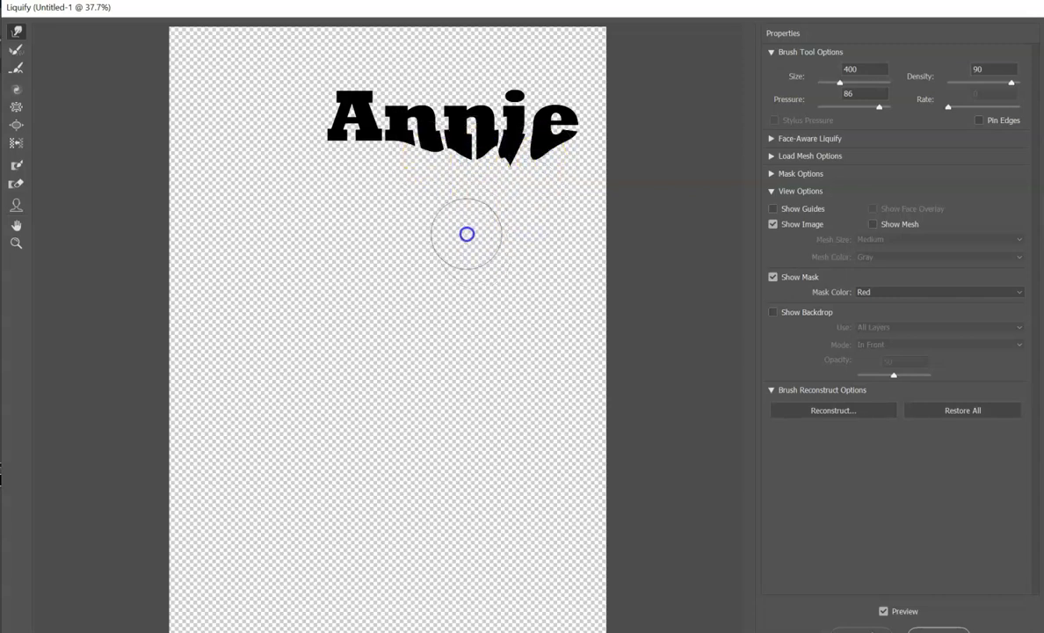
mouse_move(354, 133)
left_mouse_down()
mouse_move(385, 193)
mouse_move(398, 260)
left_mouse_up()
mouse_move(412, 165)
left_mouse_down()
mouse_move(411, 196)
mouse_move(390, 268)
left_mouse_up()
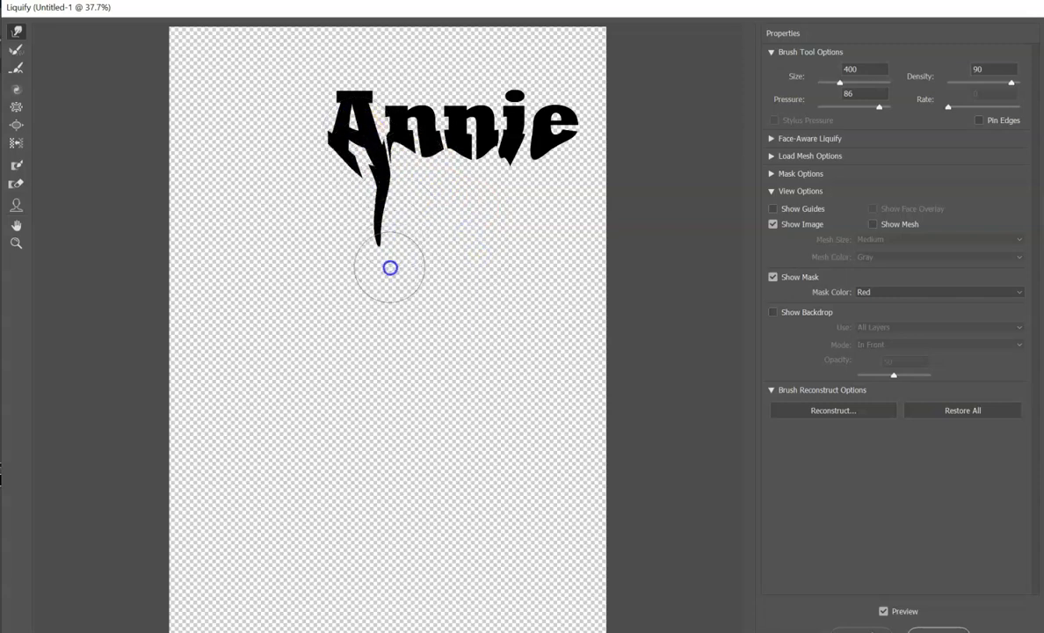
left_click_drag(428, 161, 390, 282)
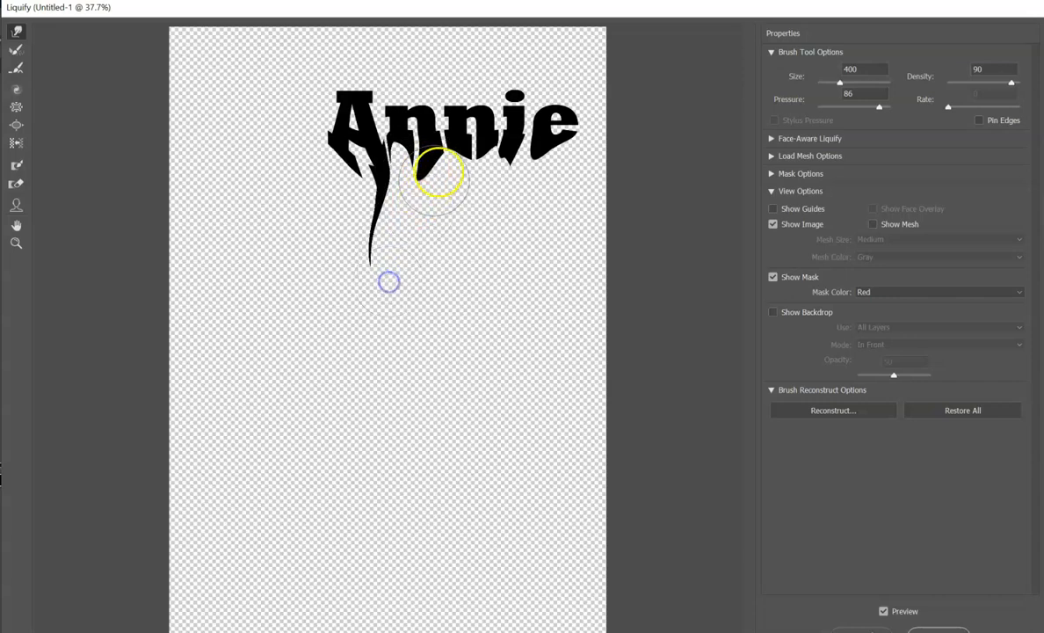
mouse_move(459, 161)
left_mouse_down()
mouse_move(436, 219)
mouse_move(433, 283)
left_mouse_up()
mouse_move(428, 169)
left_mouse_down()
mouse_move(381, 198)
mouse_move(363, 254)
left_mouse_up()
mouse_move(401, 148)
left_mouse_down()
mouse_move(372, 163)
mouse_move(408, 233)
mouse_move(413, 268)
left_mouse_up()
left_click_drag(349, 136, 371, 326)
mouse_move(434, 191)
left_mouse_down()
mouse_move(446, 162)
mouse_move(419, 168)
mouse_move(455, 203)
left_mouse_up()
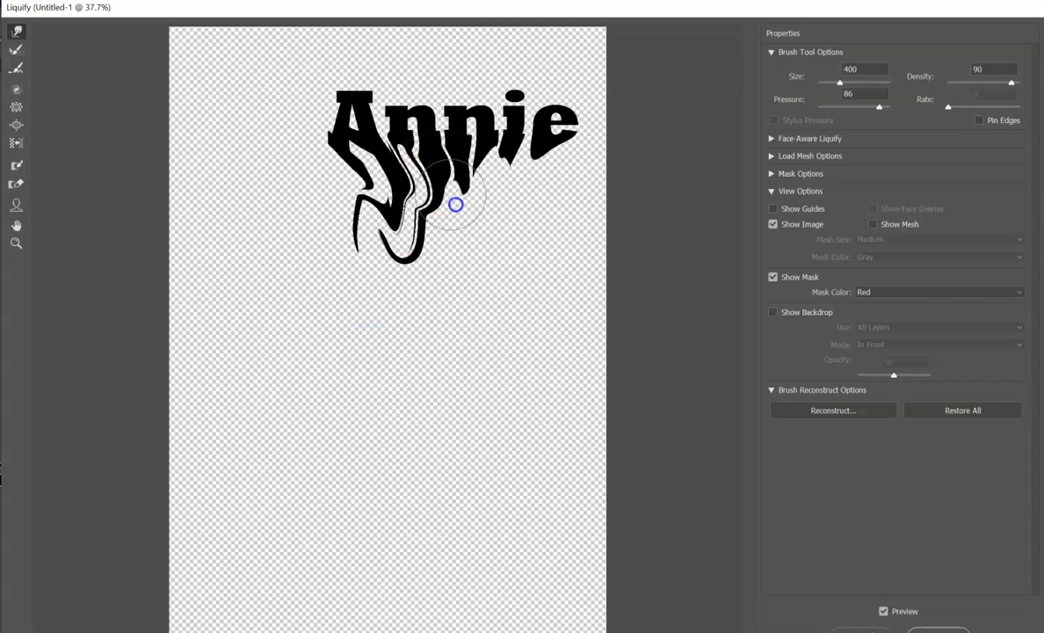
left_click_drag(448, 298, 449, 298)
left_click_drag(489, 181, 476, 318)
left_click_drag(506, 179, 491, 310)
left_click_drag(560, 156, 538, 274)
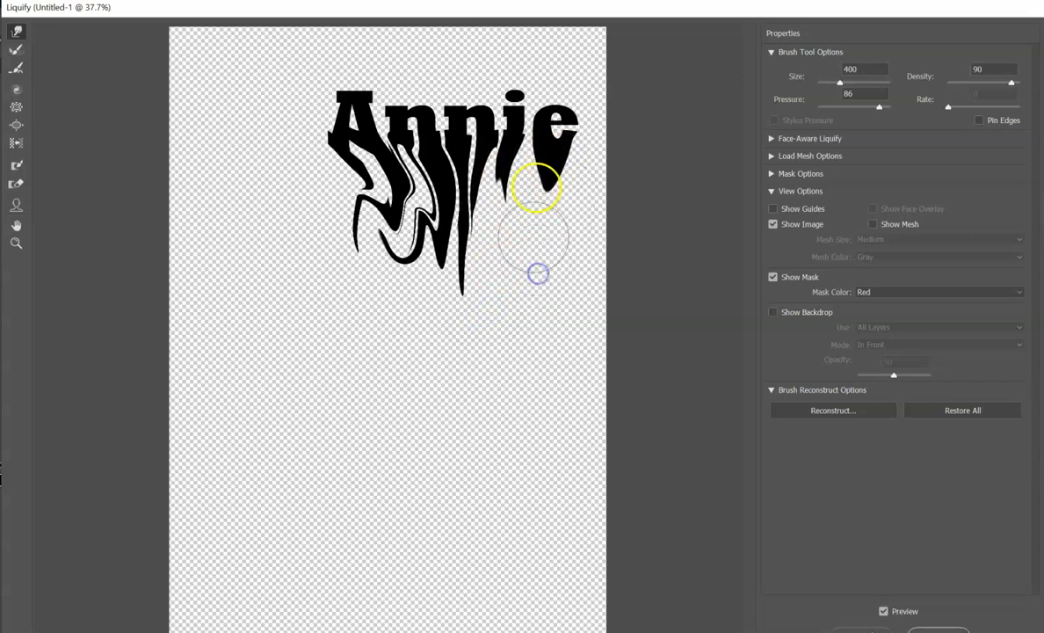
mouse_move(513, 162)
left_mouse_down()
mouse_move(511, 198)
mouse_move(529, 290)
left_mouse_up()
mouse_move(546, 167)
left_mouse_down()
mouse_move(564, 243)
mouse_move(564, 333)
left_mouse_up()
mouse_move(514, 181)
left_mouse_down()
mouse_move(554, 197)
mouse_move(607, 249)
mouse_move(612, 383)
left_mouse_up()
mouse_move(565, 280)
left_mouse_down()
mouse_move(550, 211)
mouse_move(556, 258)
mouse_move(539, 343)
left_mouse_up()
left_click(471, 208)
mouse_move(439, 191)
left_mouse_down()
mouse_move(482, 247)
mouse_move(509, 366)
left_mouse_up()
mouse_move(446, 177)
left_mouse_down()
mouse_move(483, 189)
mouse_move(541, 305)
mouse_move(538, 354)
left_mouse_up()
mouse_move(497, 175)
left_mouse_down()
mouse_move(515, 296)
mouse_move(506, 339)
left_mouse_up()
mouse_move(532, 216)
left_mouse_down()
mouse_move(484, 231)
mouse_move(464, 319)
mouse_move(493, 362)
mouse_move(544, 393)
left_mouse_up()
mouse_move(532, 261)
left_mouse_down()
mouse_move(561, 278)
mouse_move(602, 385)
mouse_move(601, 471)
left_mouse_up()
left_click_drag(568, 279, 575, 337)
mouse_move(563, 185)
left_mouse_down()
mouse_move(603, 192)
mouse_move(632, 231)
mouse_move(648, 334)
left_mouse_up()
mouse_move(573, 149)
left_mouse_down()
mouse_move(611, 175)
mouse_move(656, 271)
left_mouse_up()
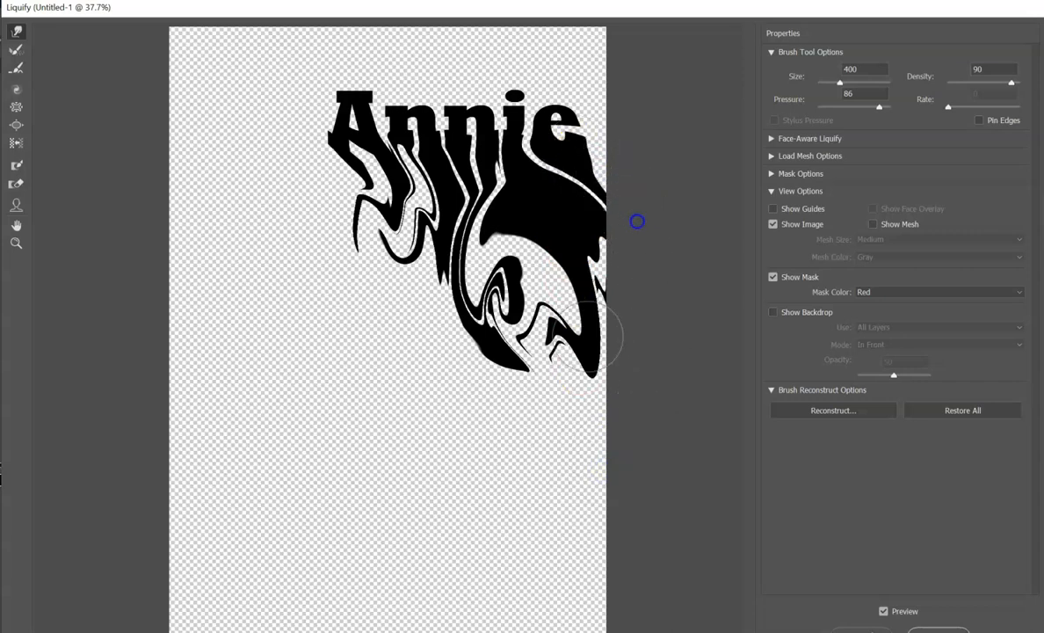
mouse_move(410, 154)
left_mouse_down()
mouse_move(387, 214)
mouse_move(387, 298)
mouse_move(429, 363)
left_mouse_up()
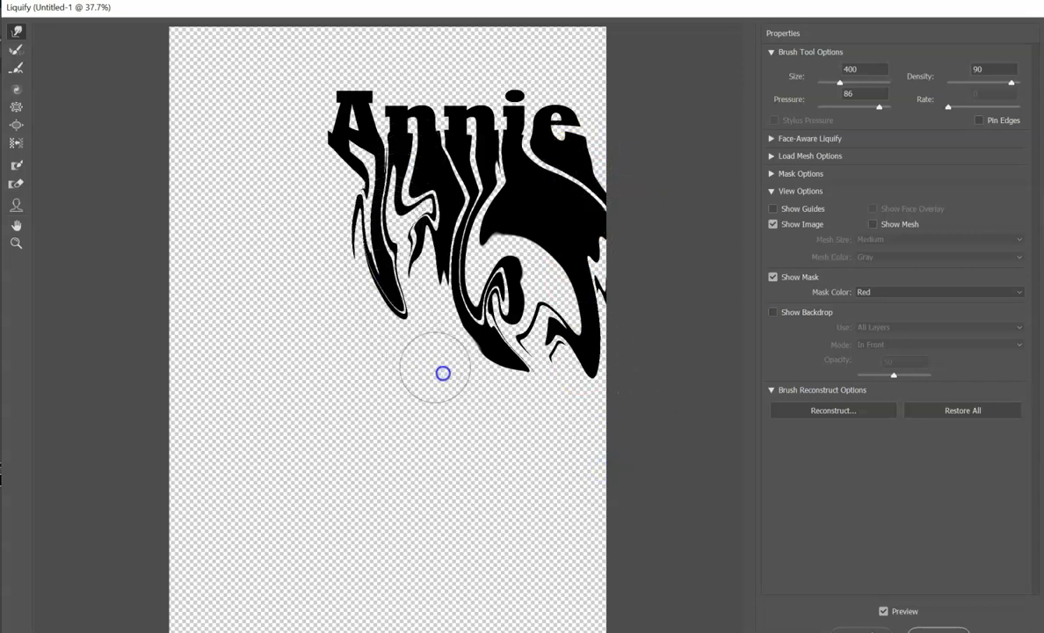
mouse_move(444, 299)
left_mouse_down()
mouse_move(397, 211)
mouse_move(357, 177)
mouse_move(362, 209)
mouse_move(314, 265)
mouse_move(296, 319)
left_mouse_up()
mouse_move(331, 158)
left_mouse_down()
mouse_move(333, 149)
mouse_move(330, 190)
mouse_move(278, 232)
left_mouse_up()
left_click_drag(235, 290, 235, 293)
mouse_move(332, 200)
left_mouse_down()
mouse_move(305, 222)
mouse_move(242, 321)
mouse_move(242, 338)
left_mouse_up()
mouse_move(288, 264)
left_mouse_down()
mouse_move(326, 226)
mouse_move(306, 370)
mouse_move(319, 258)
mouse_move(343, 361)
left_mouse_up()
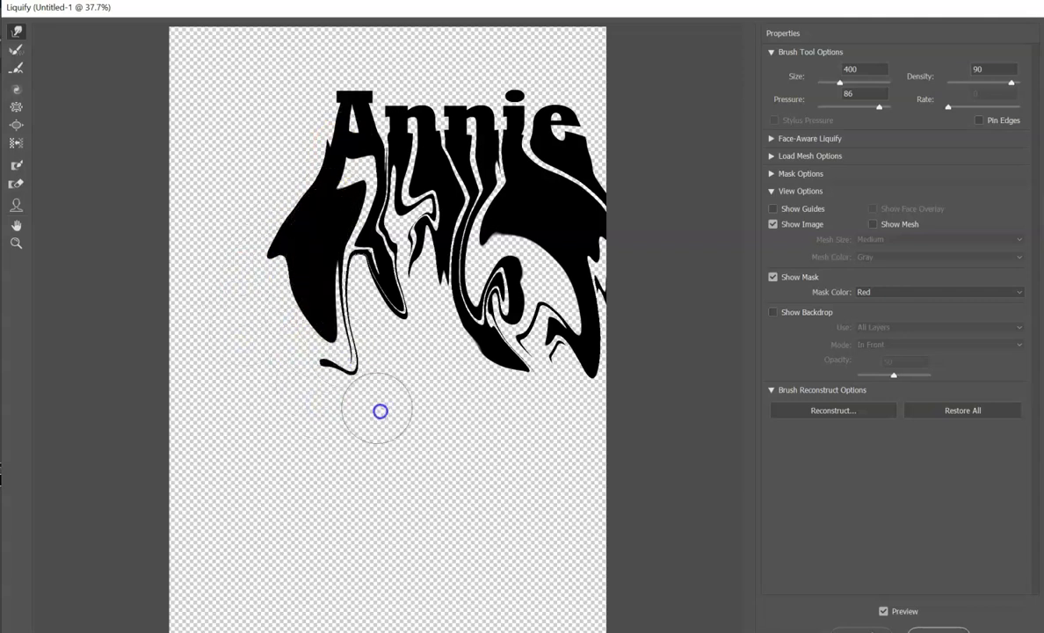
left_click_drag(329, 242, 453, 426)
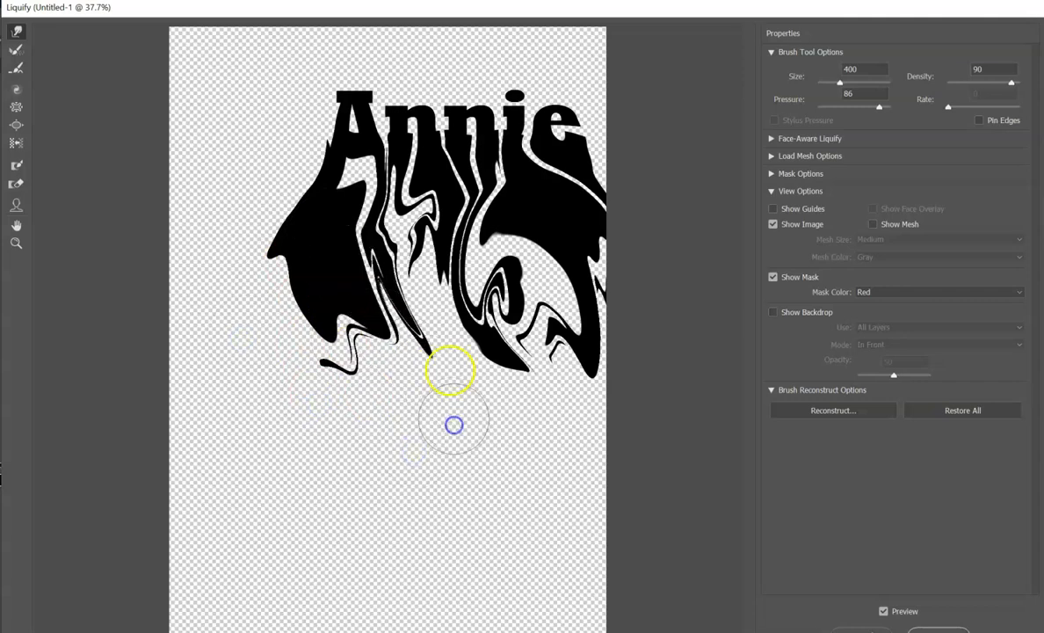
mouse_move(424, 274)
left_mouse_down()
mouse_move(434, 301)
mouse_move(418, 424)
left_mouse_up()
mouse_move(455, 256)
left_mouse_down()
mouse_move(374, 420)
mouse_move(378, 440)
left_mouse_up()
left_click_drag(497, 294, 502, 474)
mouse_move(538, 280)
left_mouse_down()
mouse_move(532, 247)
mouse_move(525, 365)
mouse_move(569, 483)
left_mouse_up()
mouse_move(515, 322)
left_mouse_down()
mouse_move(529, 240)
mouse_move(507, 346)
mouse_move(548, 470)
left_mouse_up()
left_click_drag(576, 244, 608, 455)
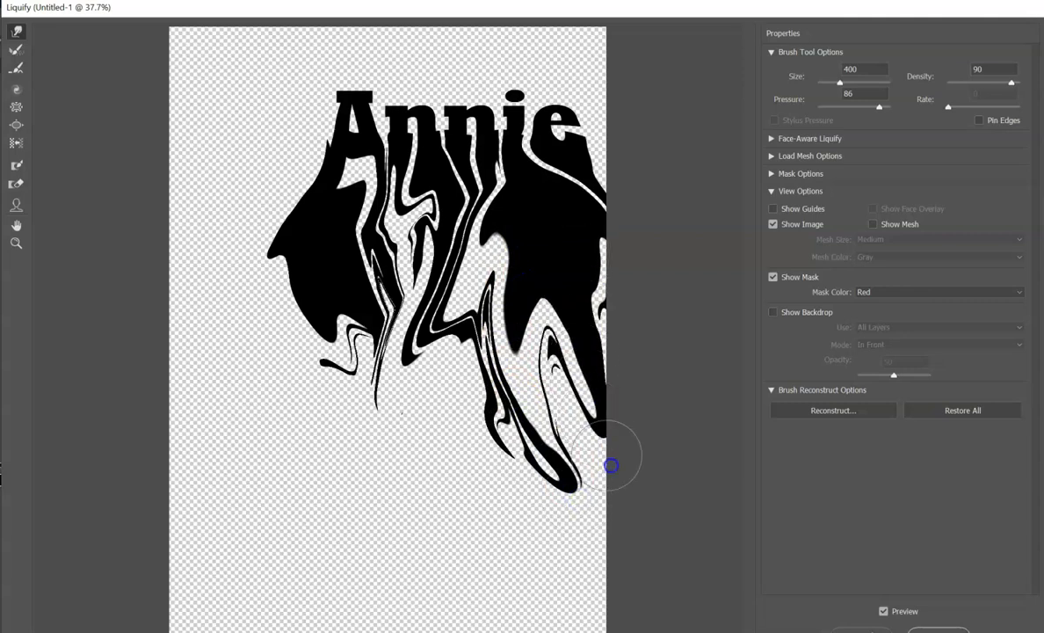
mouse_move(392, 340)
left_mouse_down()
mouse_move(372, 404)
mouse_move(395, 469)
left_mouse_up()
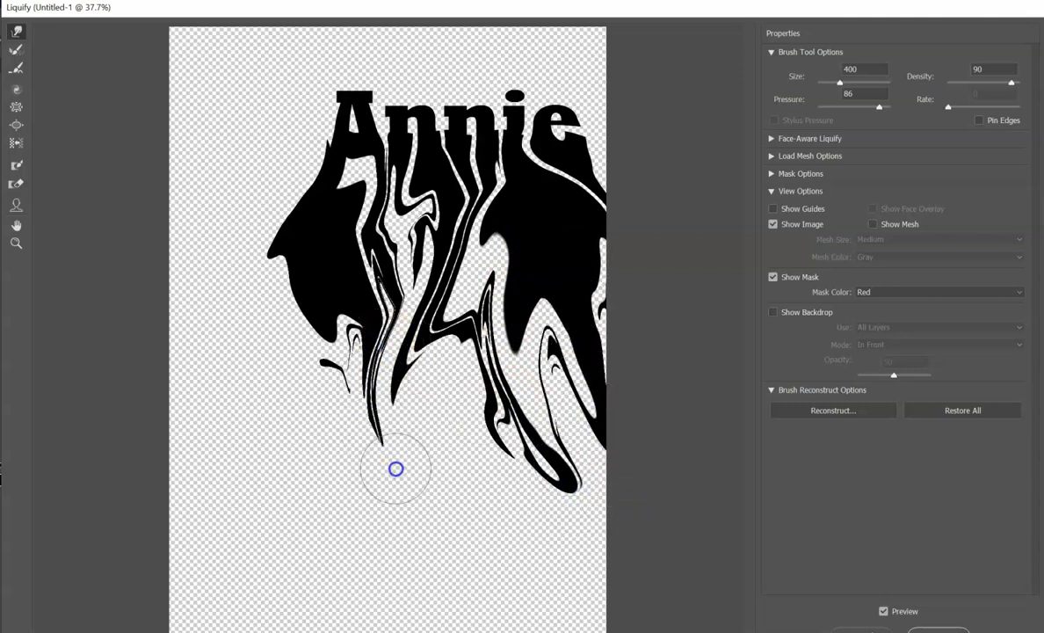
mouse_move(429, 207)
left_mouse_down()
mouse_move(380, 299)
mouse_move(376, 371)
left_mouse_up()
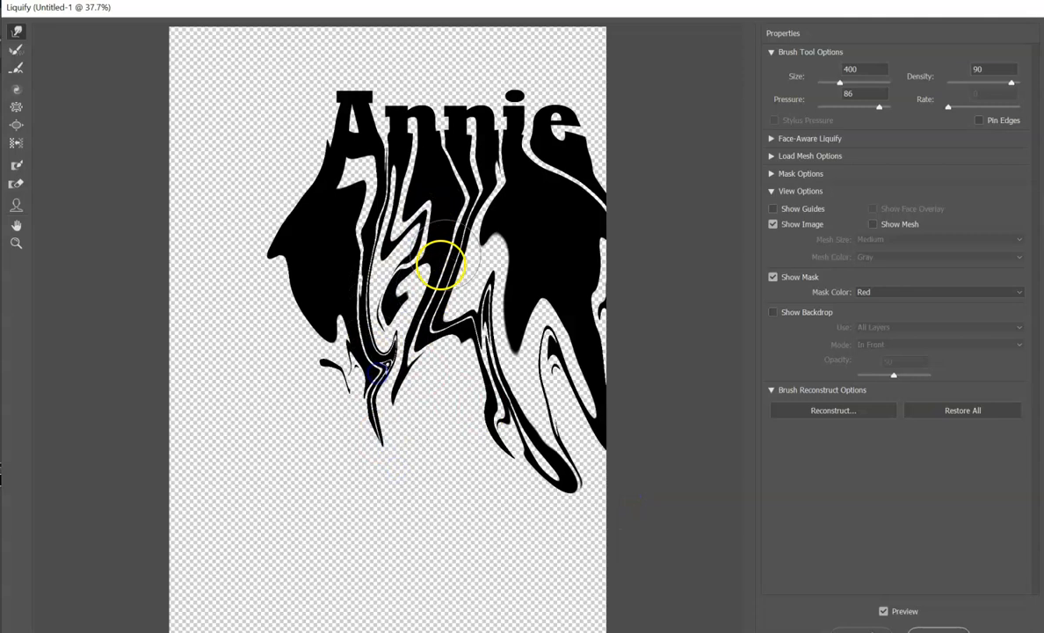
mouse_move(469, 200)
left_mouse_down()
mouse_move(511, 396)
mouse_move(497, 243)
mouse_move(571, 453)
mouse_move(561, 494)
mouse_move(508, 256)
mouse_move(451, 360)
mouse_move(425, 474)
mouse_move(450, 280)
mouse_move(397, 279)
mouse_move(345, 416)
left_mouse_up()
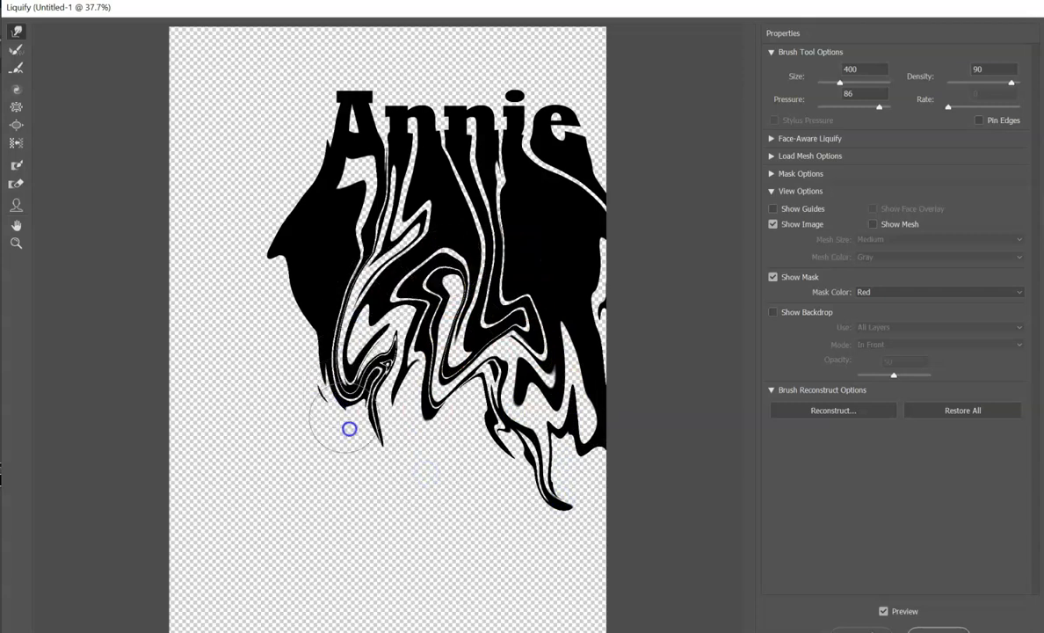
mouse_move(326, 315)
left_mouse_down()
mouse_move(300, 436)
mouse_move(331, 515)
left_mouse_up()
left_click(294, 326)
mouse_move(290, 310)
left_mouse_down()
mouse_move(236, 500)
mouse_move(295, 337)
mouse_move(310, 533)
mouse_move(322, 540)
left_mouse_up()
left_click_drag(281, 380, 369, 528)
mouse_move(328, 376)
left_mouse_down()
mouse_move(336, 394)
mouse_move(333, 356)
mouse_move(333, 372)
mouse_move(415, 484)
left_mouse_up()
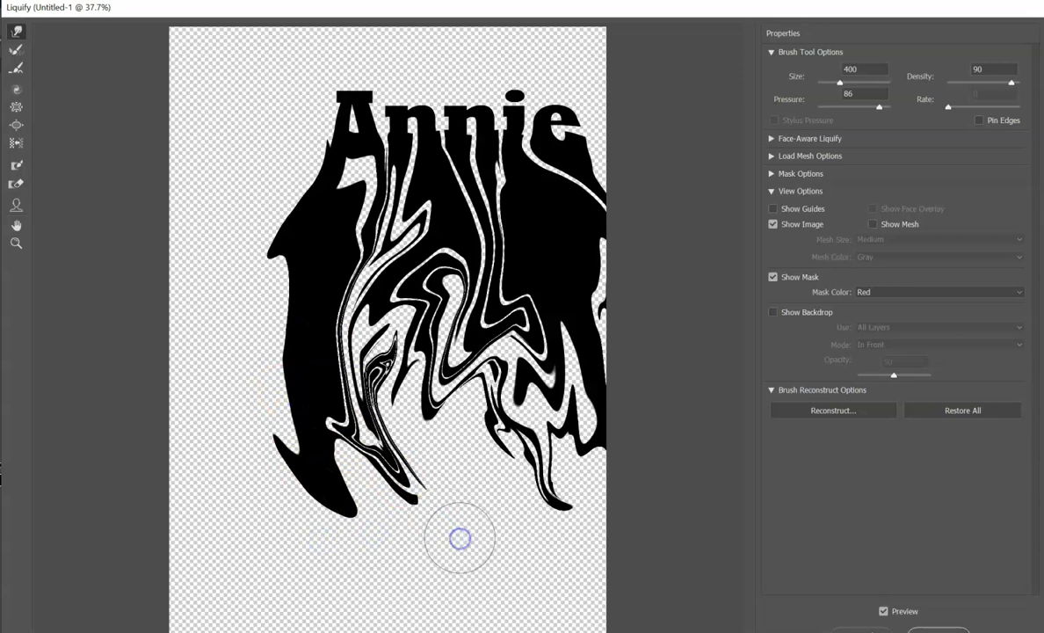
mouse_move(486, 358)
left_mouse_down()
mouse_move(495, 354)
mouse_move(396, 533)
left_mouse_up()
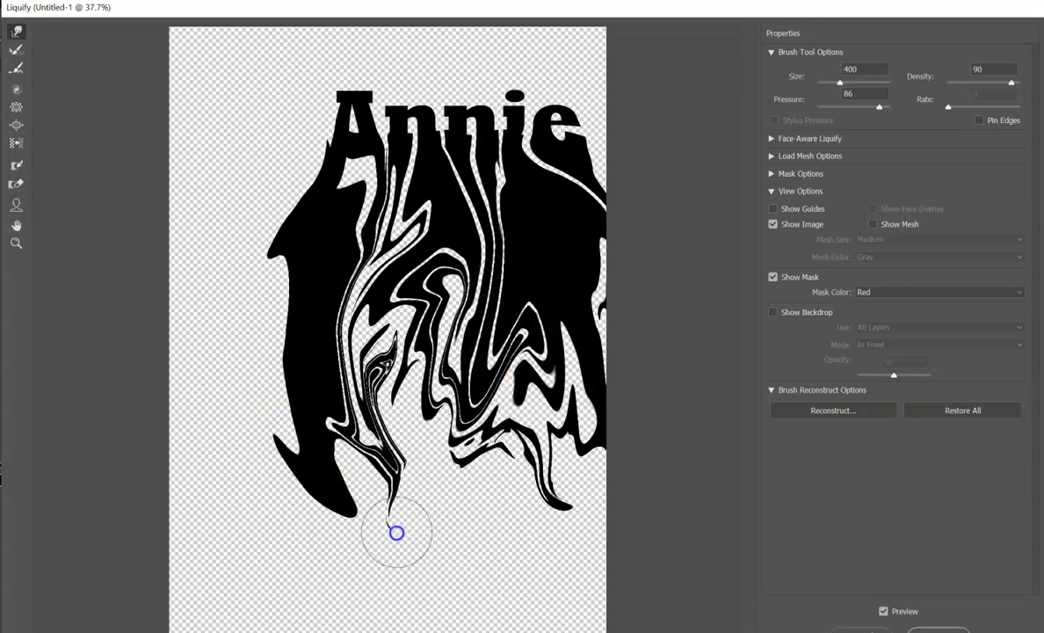
mouse_move(458, 314)
left_mouse_down()
mouse_move(396, 465)
mouse_move(379, 540)
left_mouse_up()
left_click_drag(420, 244, 466, 515)
mouse_move(526, 303)
left_mouse_down()
mouse_move(562, 343)
mouse_move(573, 532)
left_mouse_up()
left_click_drag(549, 374, 563, 530)
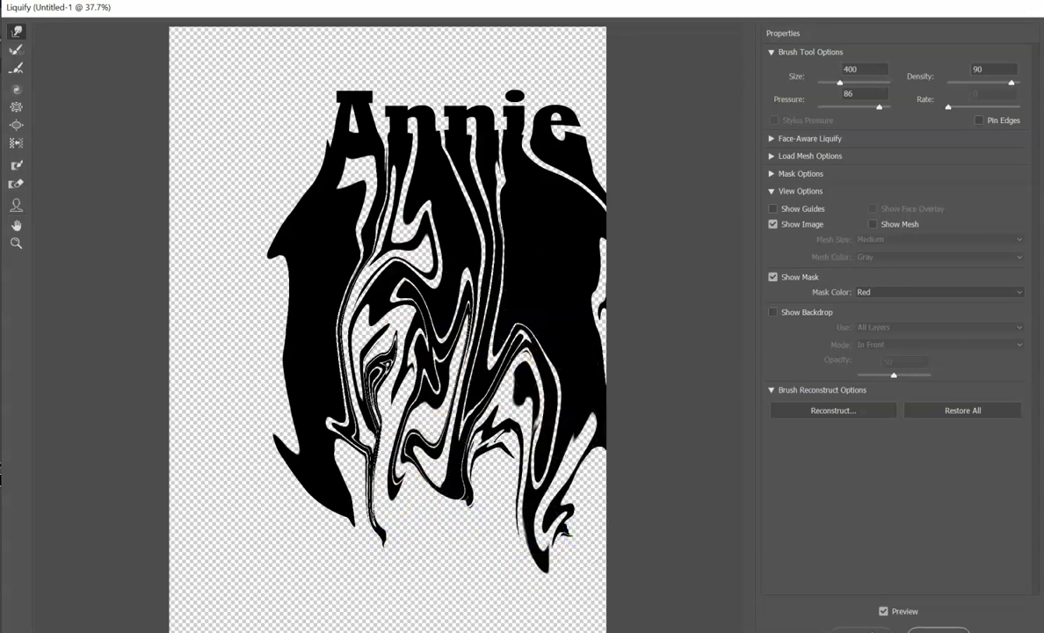
left_click_drag(543, 385, 475, 530)
left_click_drag(571, 428, 594, 397)
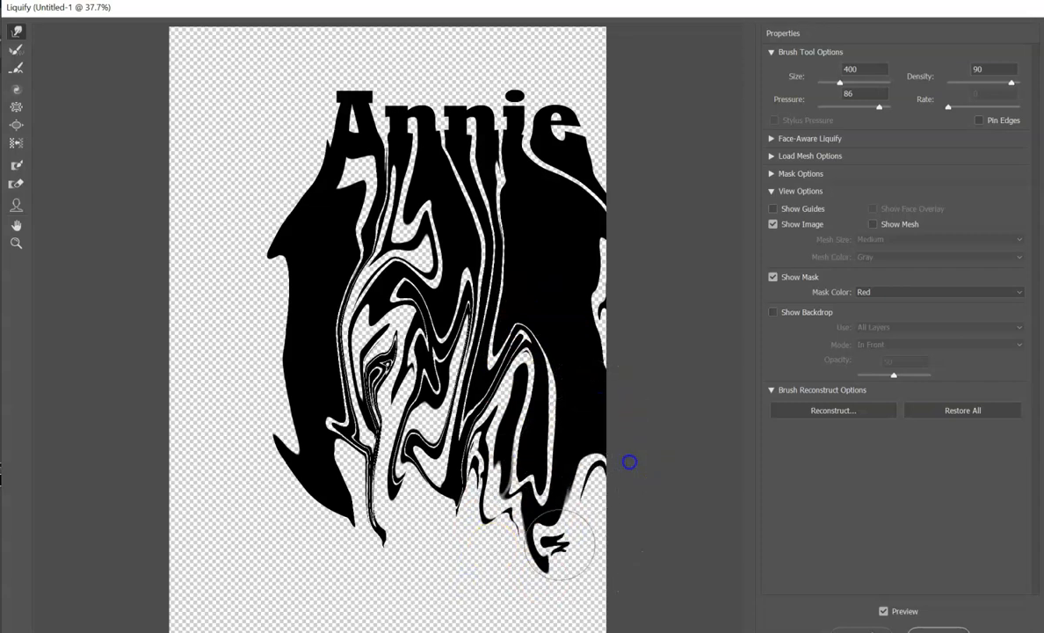
left_click_drag(587, 462, 612, 626)
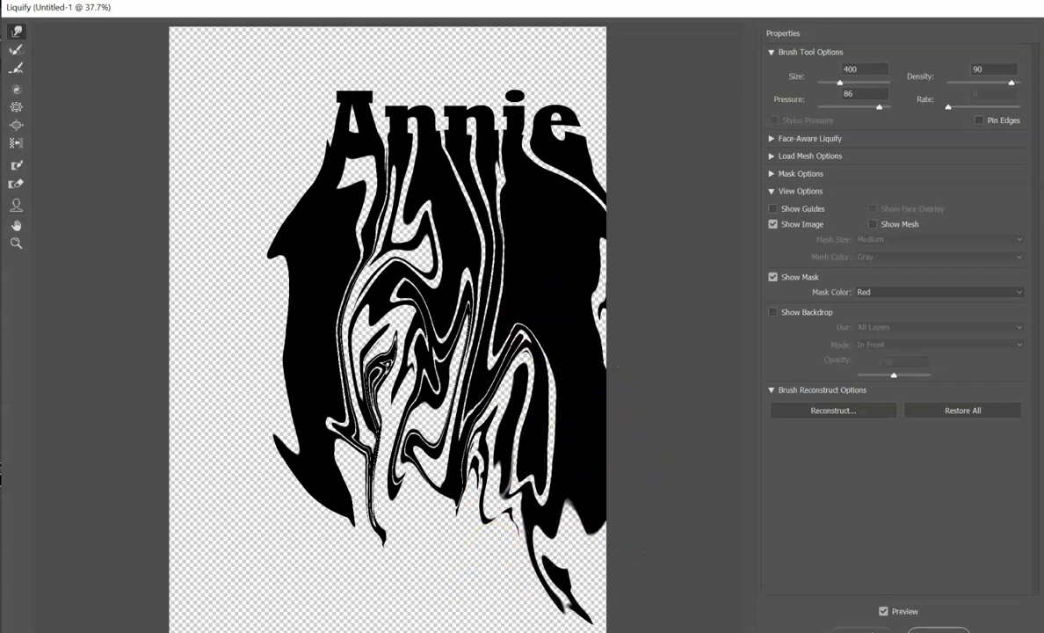
left_click_drag(554, 477, 594, 627)
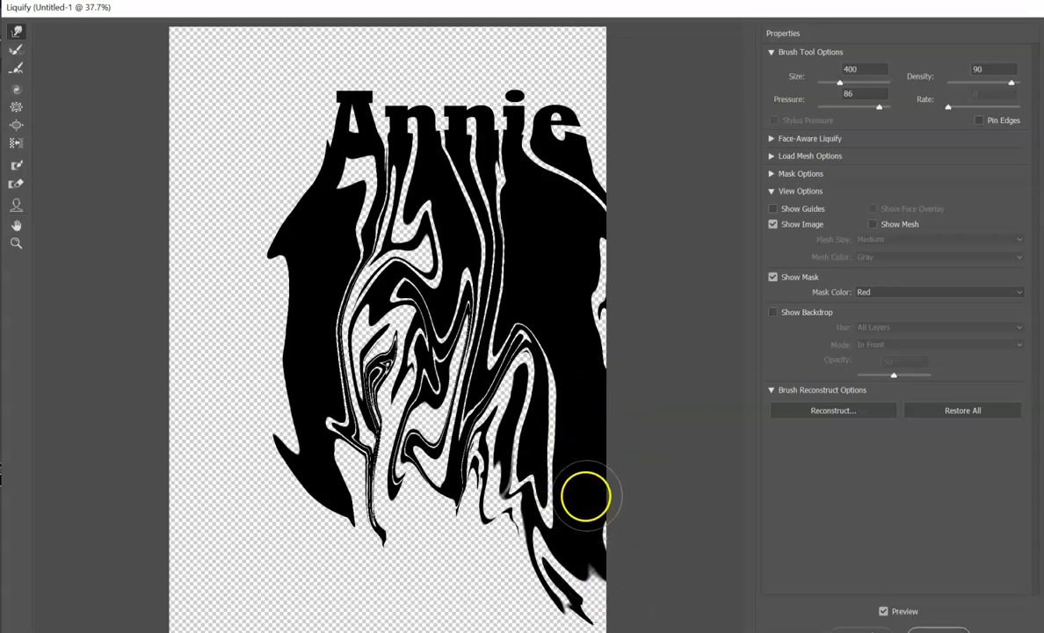
left_click_drag(585, 497, 605, 615)
left_click_drag(519, 433, 452, 585)
left_click_drag(456, 438, 394, 563)
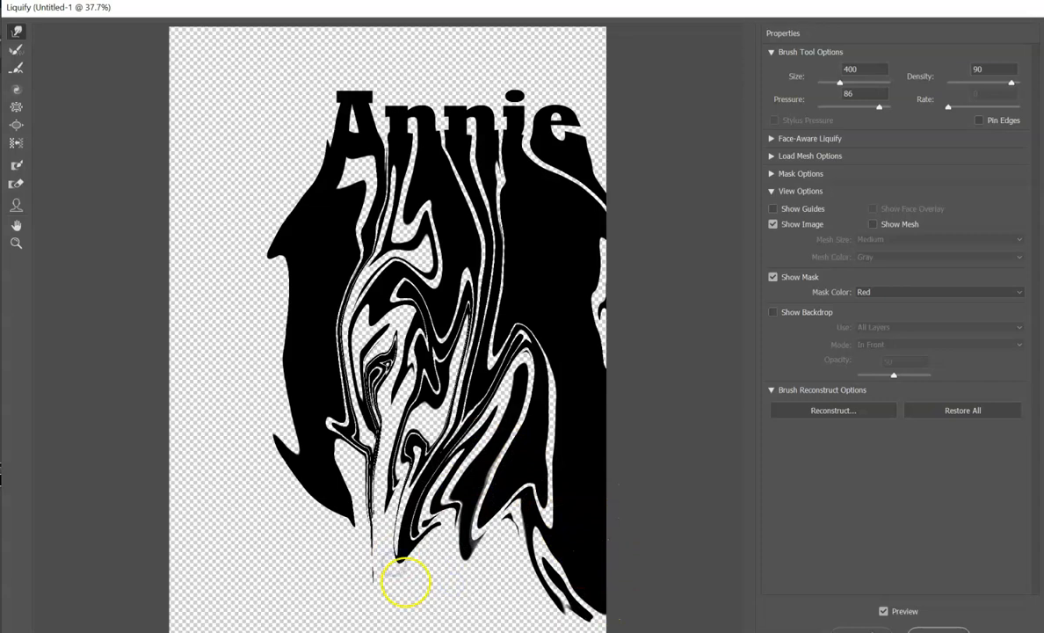
mouse_move(466, 501)
left_mouse_down()
mouse_move(373, 571)
mouse_move(374, 620)
left_mouse_up()
mouse_move(474, 522)
left_mouse_down()
mouse_move(422, 536)
mouse_move(347, 582)
left_mouse_up()
mouse_move(468, 524)
left_mouse_down()
mouse_move(466, 552)
mouse_move(427, 582)
left_mouse_up()
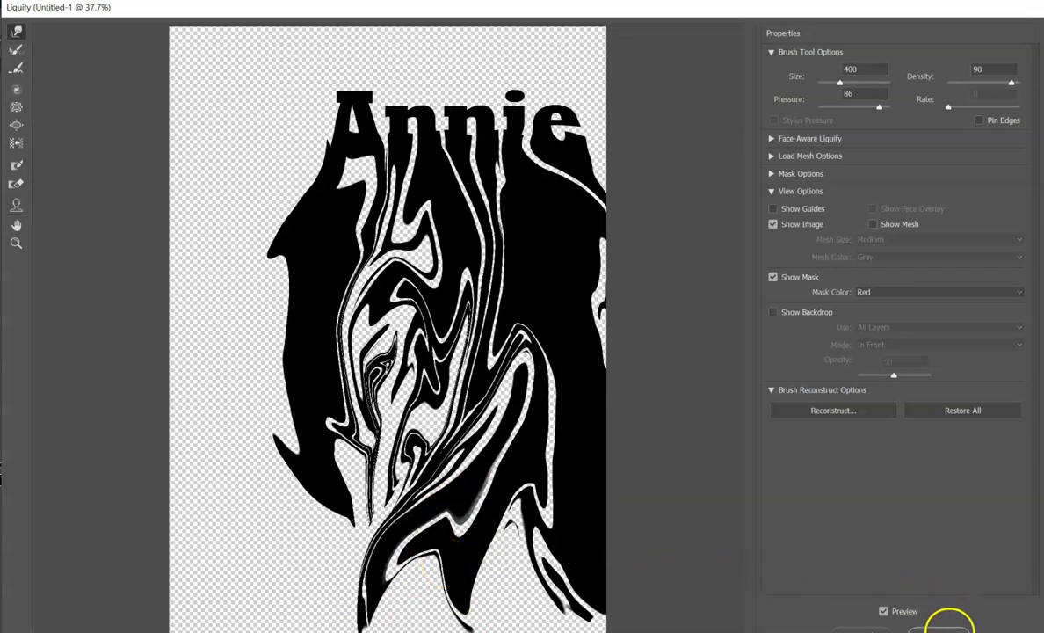
left_click(949, 629)
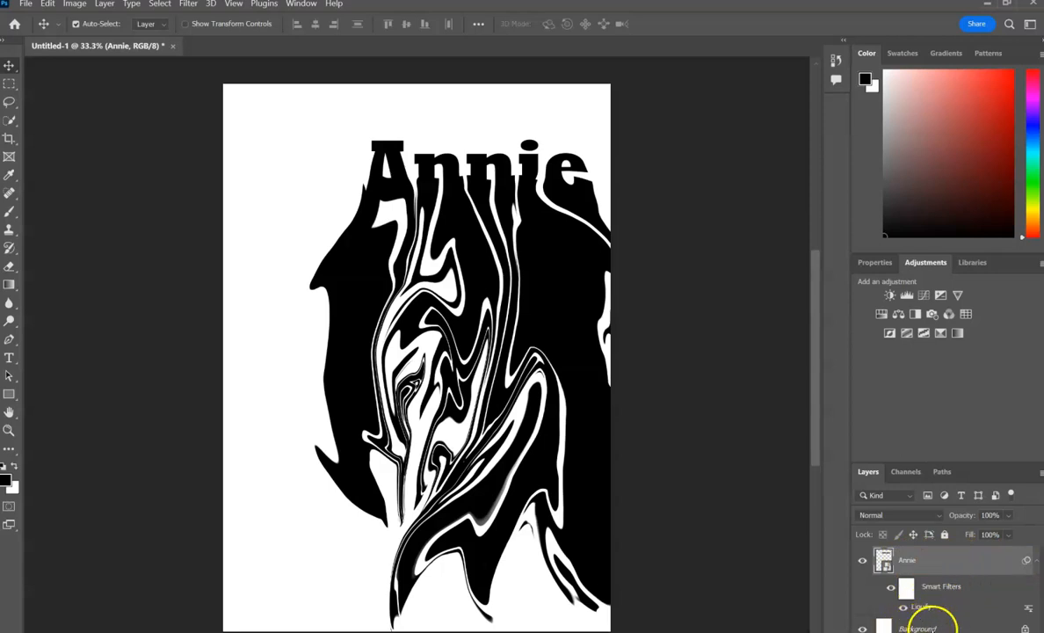
left_click(1036, 564)
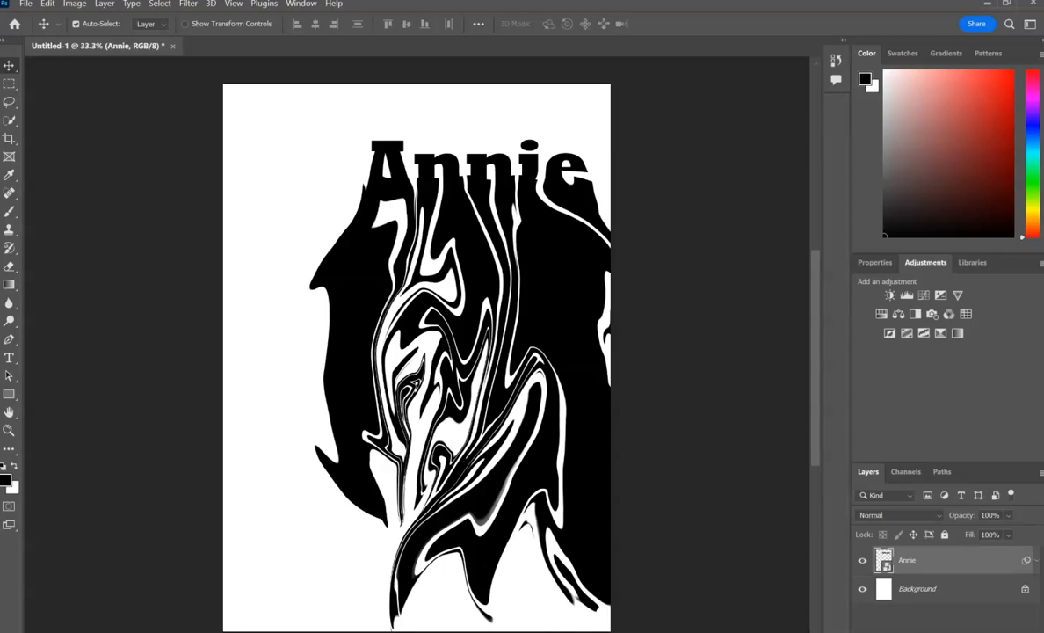
Switch to the Chrome window and search Google Images for "stack of books".
mouse_move(326, 632)
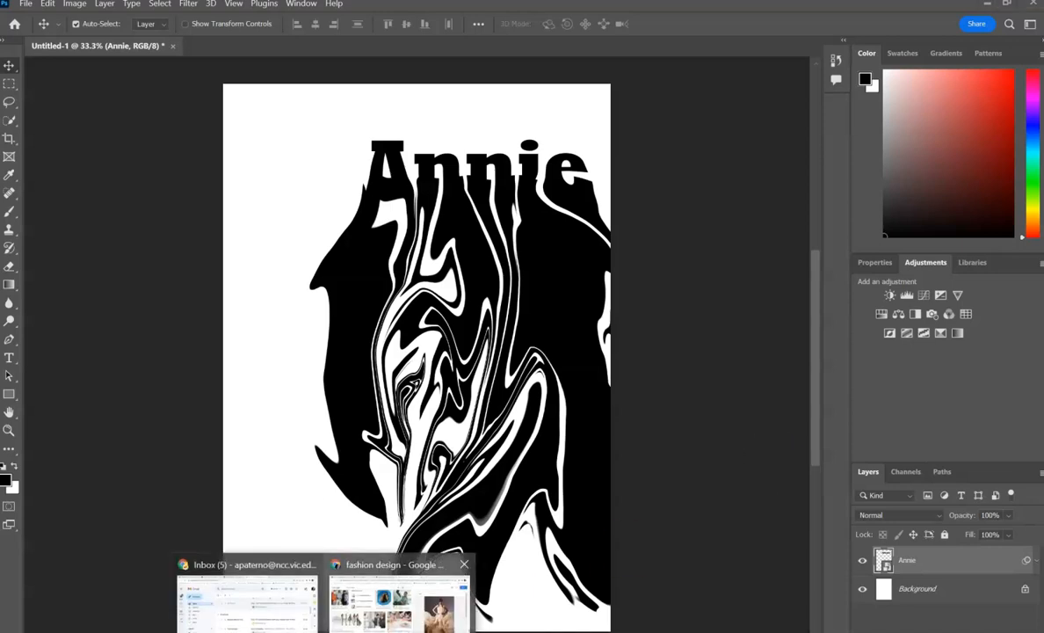
left_click(386, 597)
left_click(378, 31)
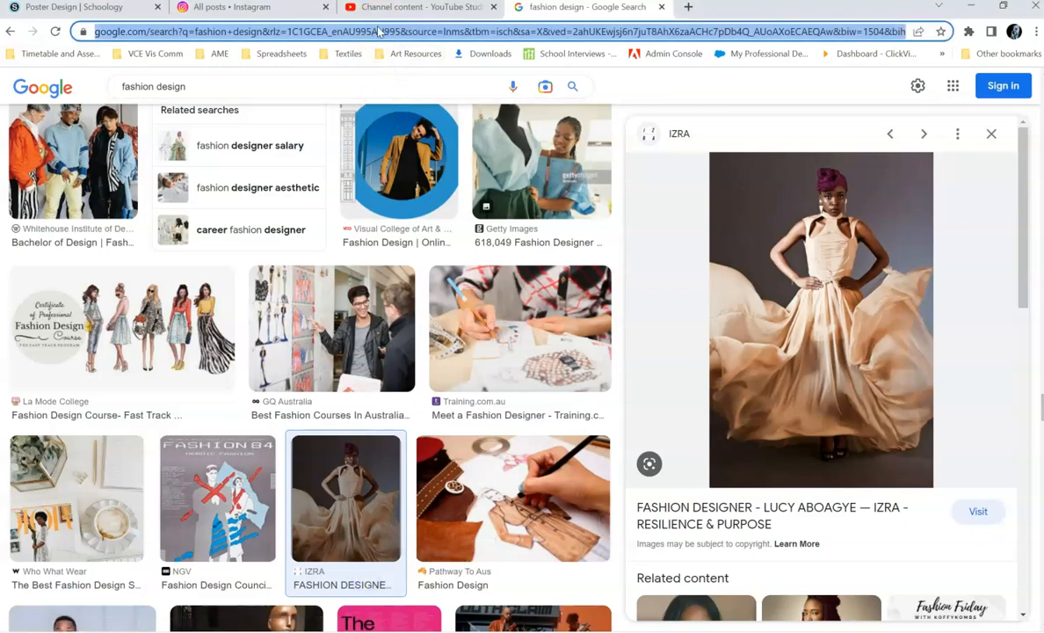
type("stack of books")
key("Return")
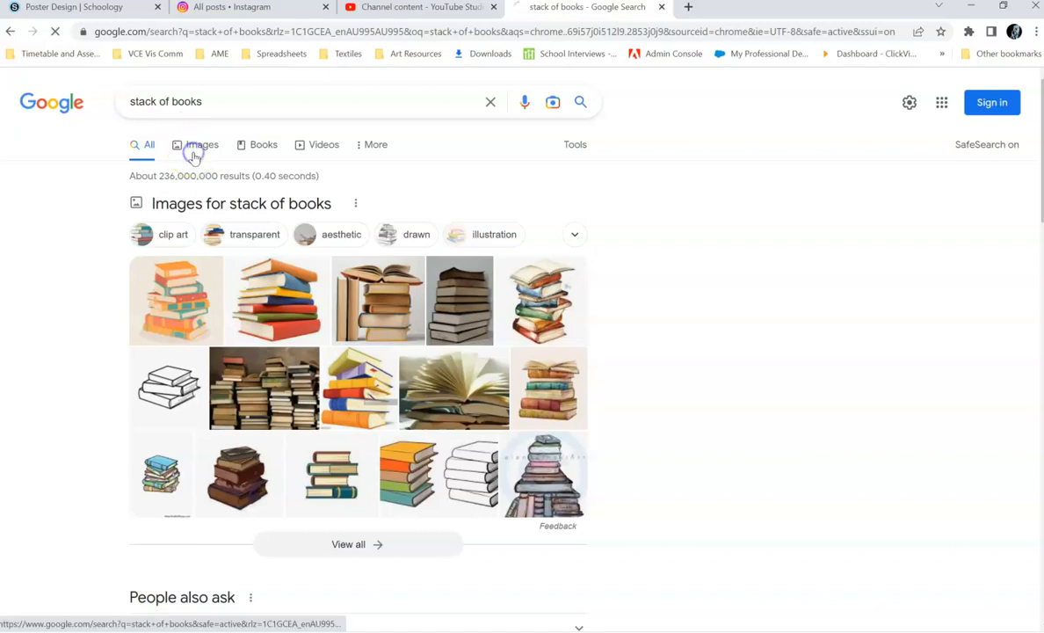
left_click(194, 147)
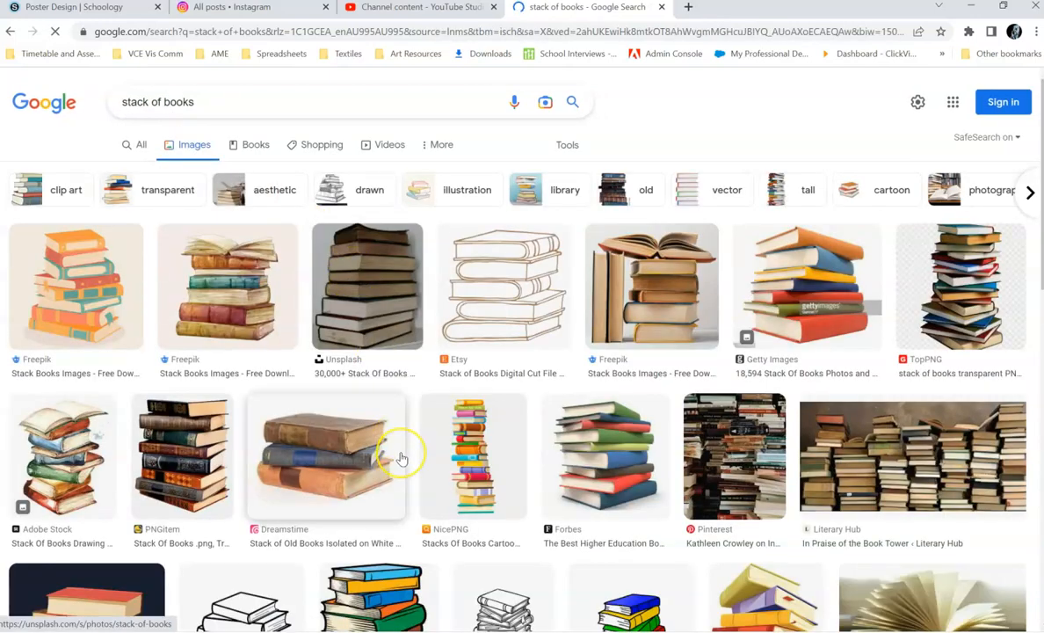
Preview the Pinterest photo of densely piled books in the image results and start saving the image.
left_click(731, 456)
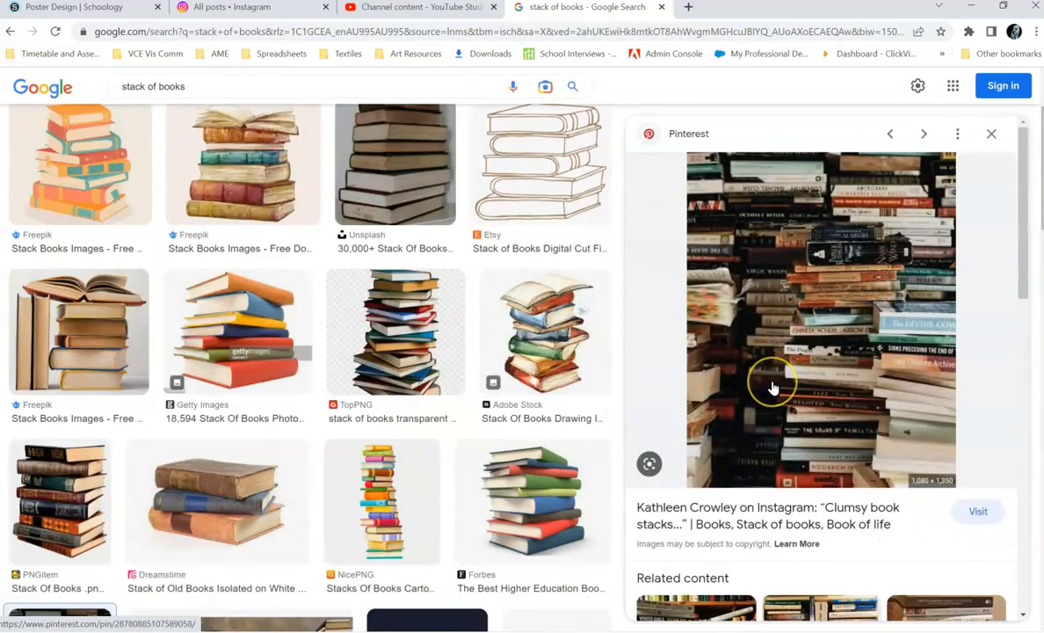
scroll(771, 390, "down", 2)
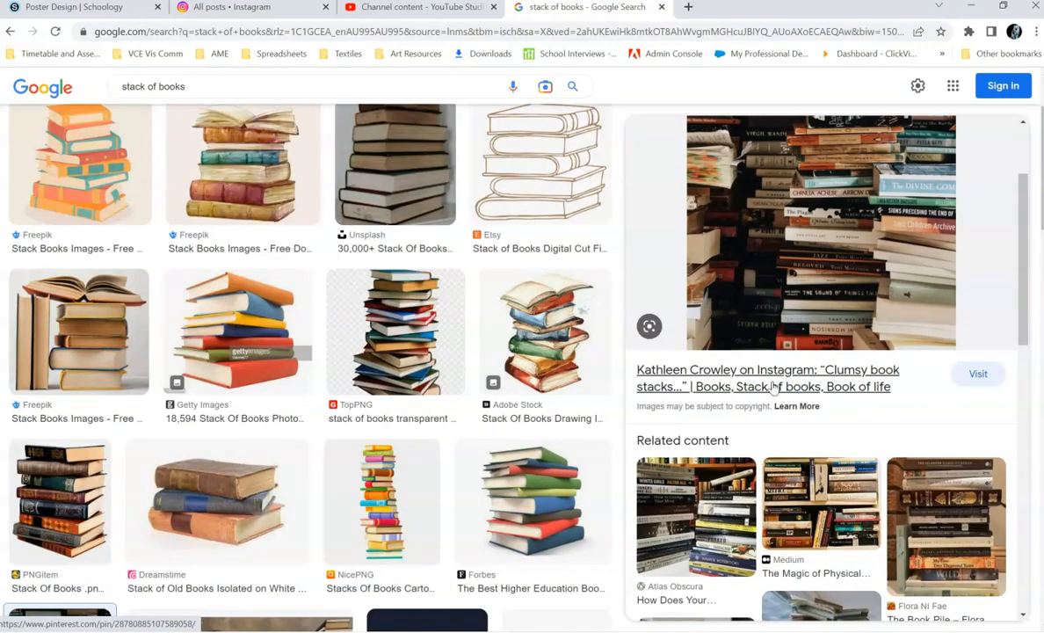
left_click(785, 247)
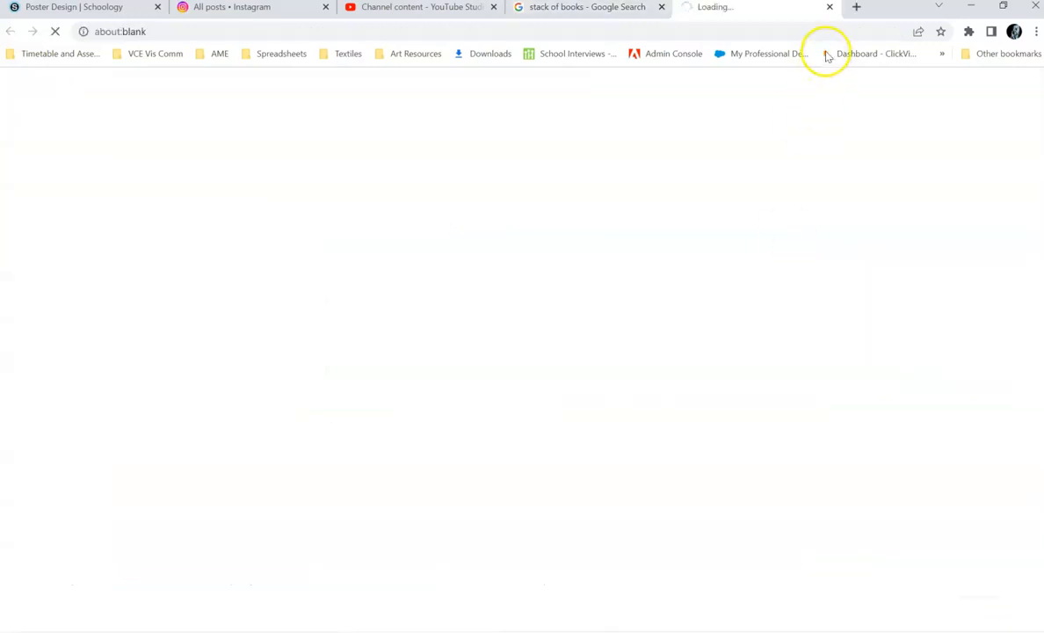
left_click(623, 9)
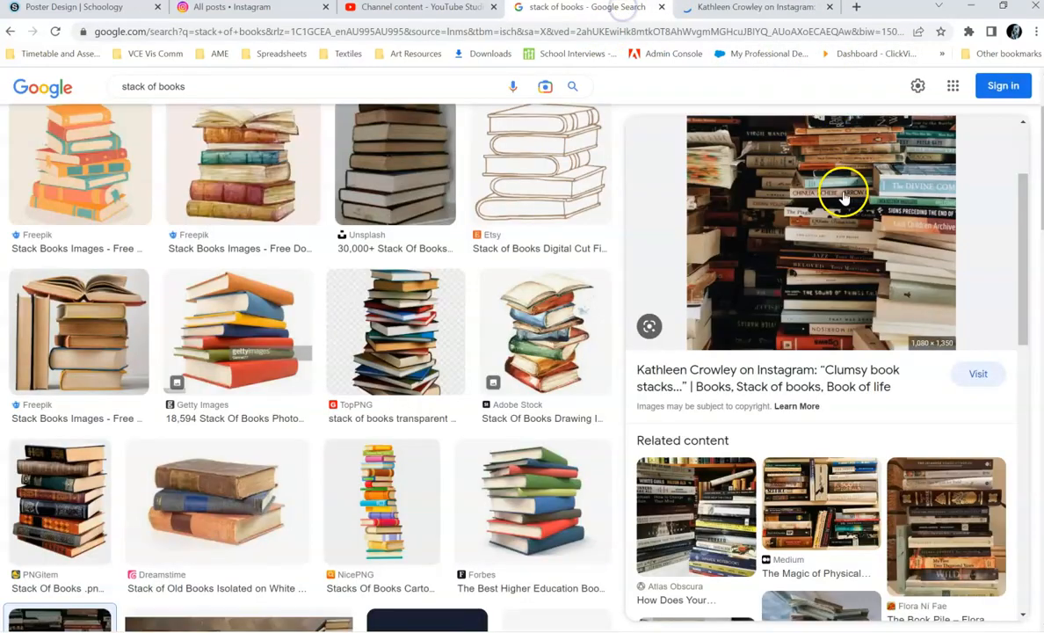
right_click(839, 213)
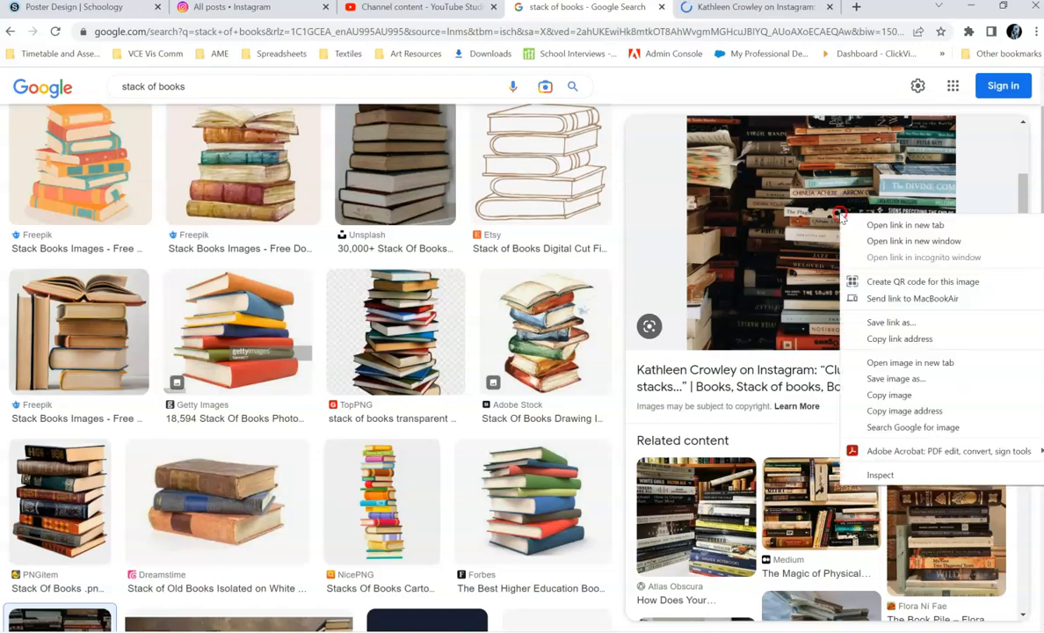
left_click(865, 380)
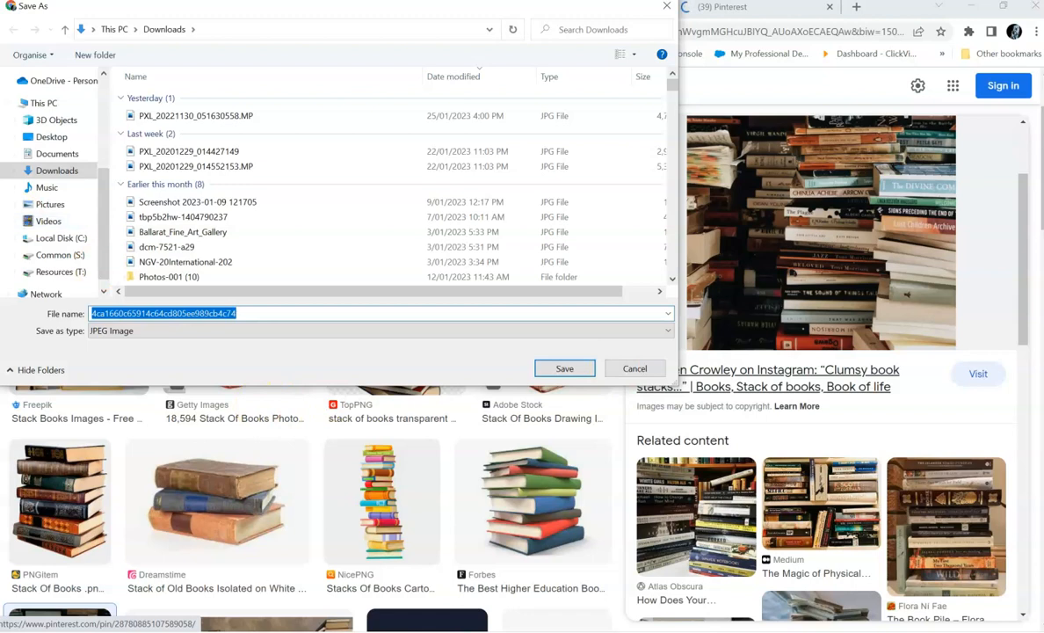
Save the image as a JPEG named "Stack of books" in the Graphic Design folder under Documents.
left_click(44, 154)
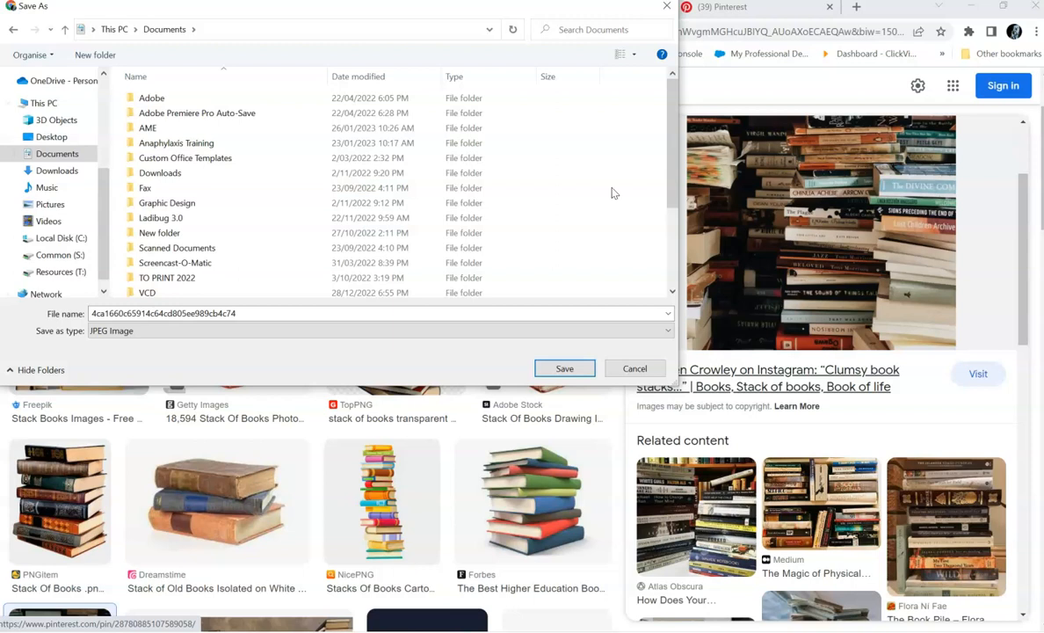
right_click(612, 191)
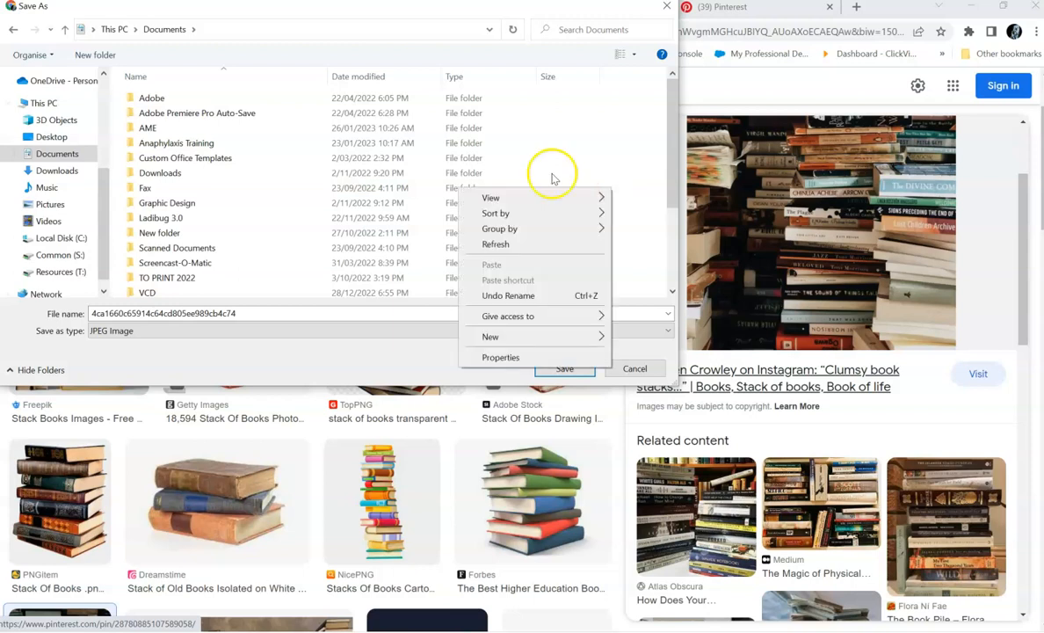
left_click(185, 204)
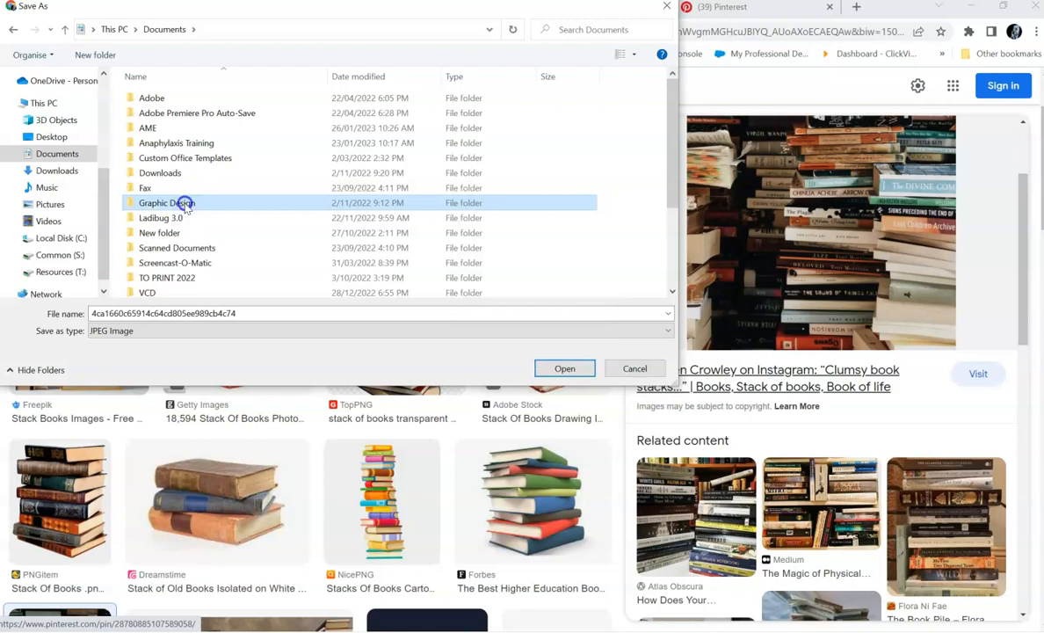
double_click(237, 314)
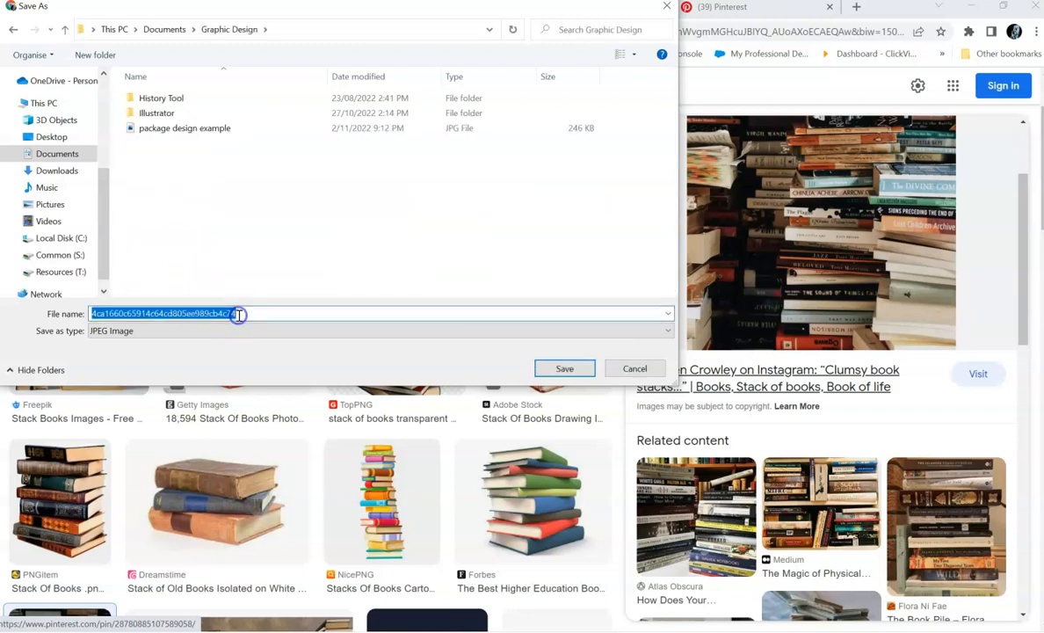
key("BackSpace")
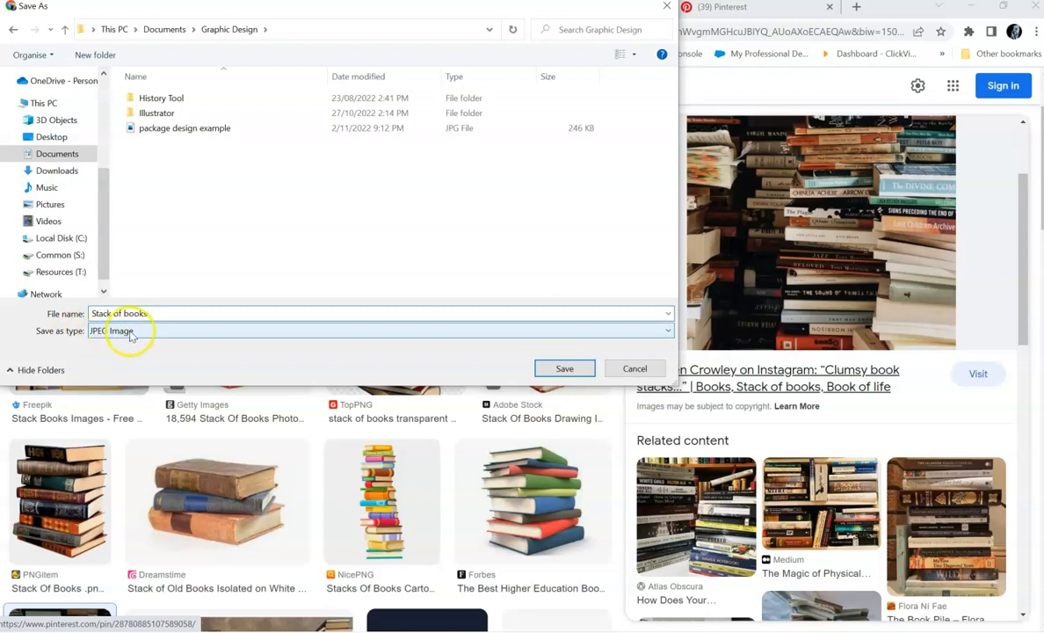
left_click(554, 369)
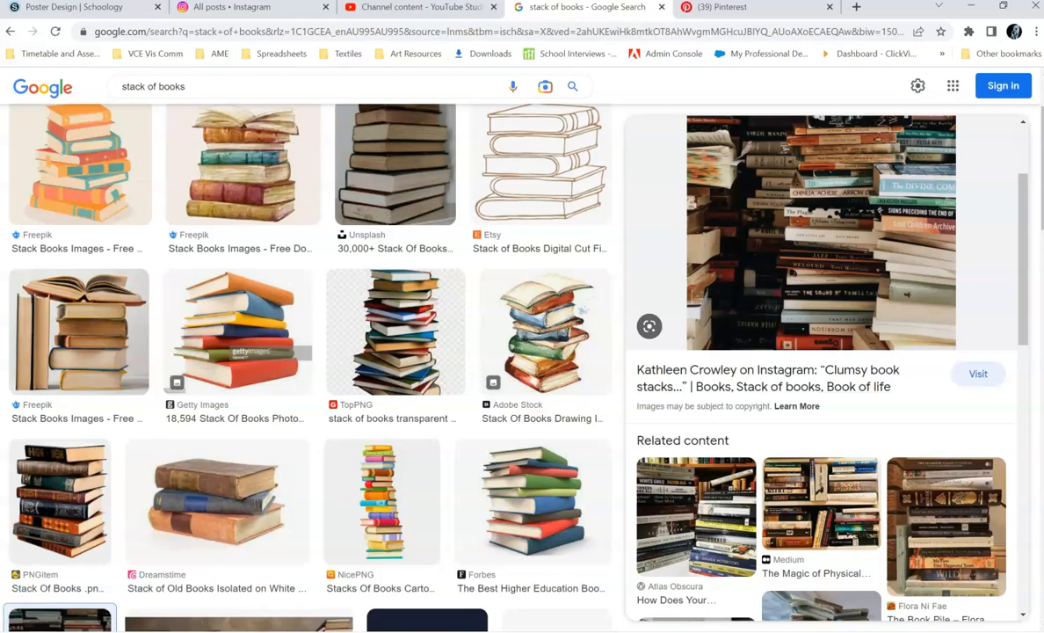
Switch back to Photoshop and open the Stack of books JPG from the Graphic Design folder under Documents.
mouse_move(604, 631)
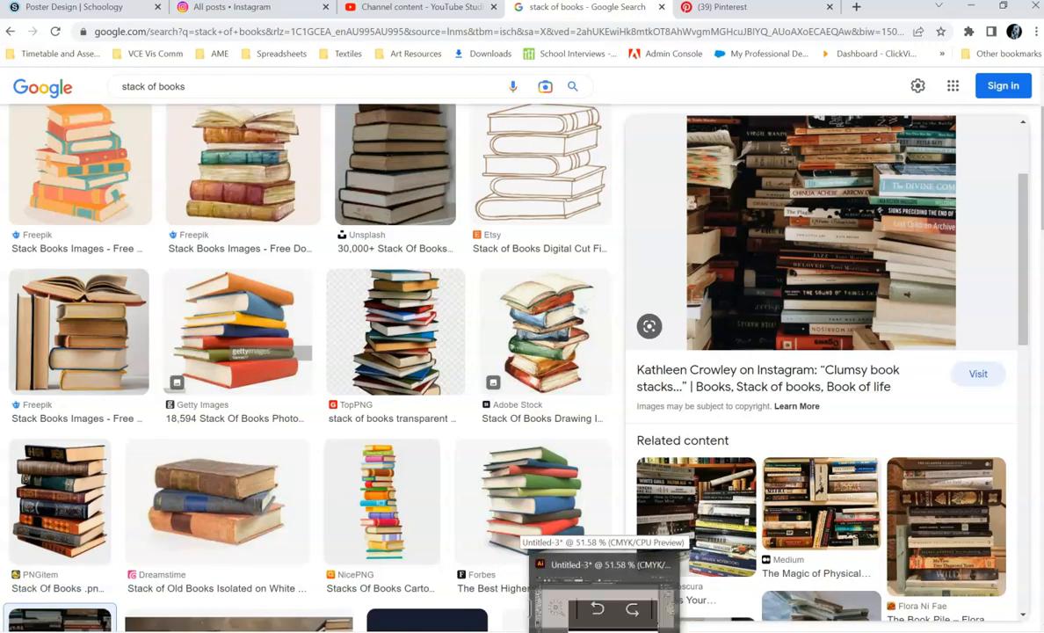
left_click(639, 631)
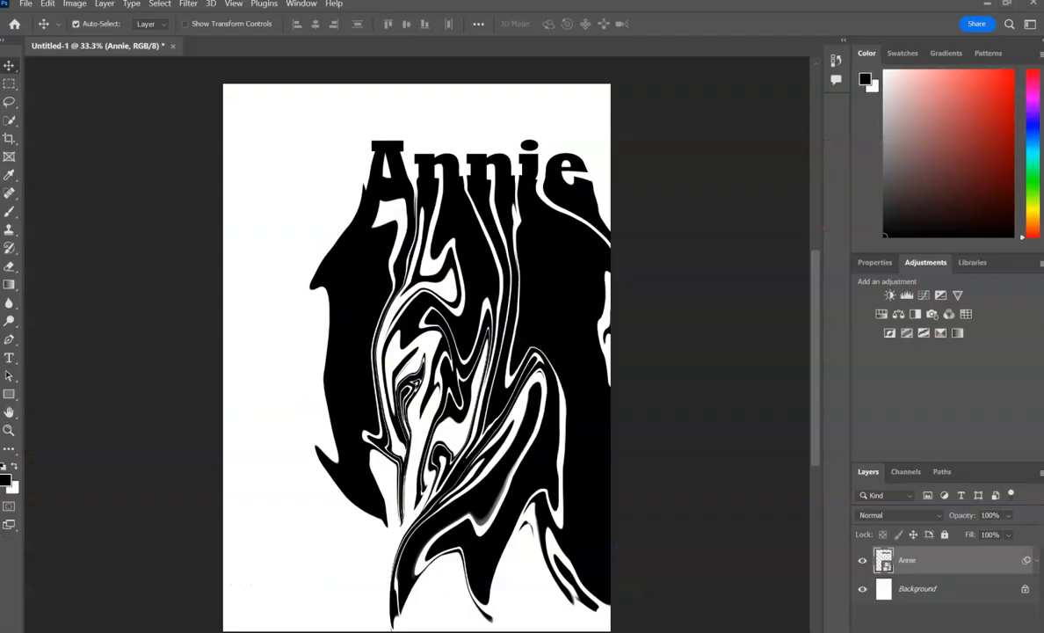
left_click(26, 5)
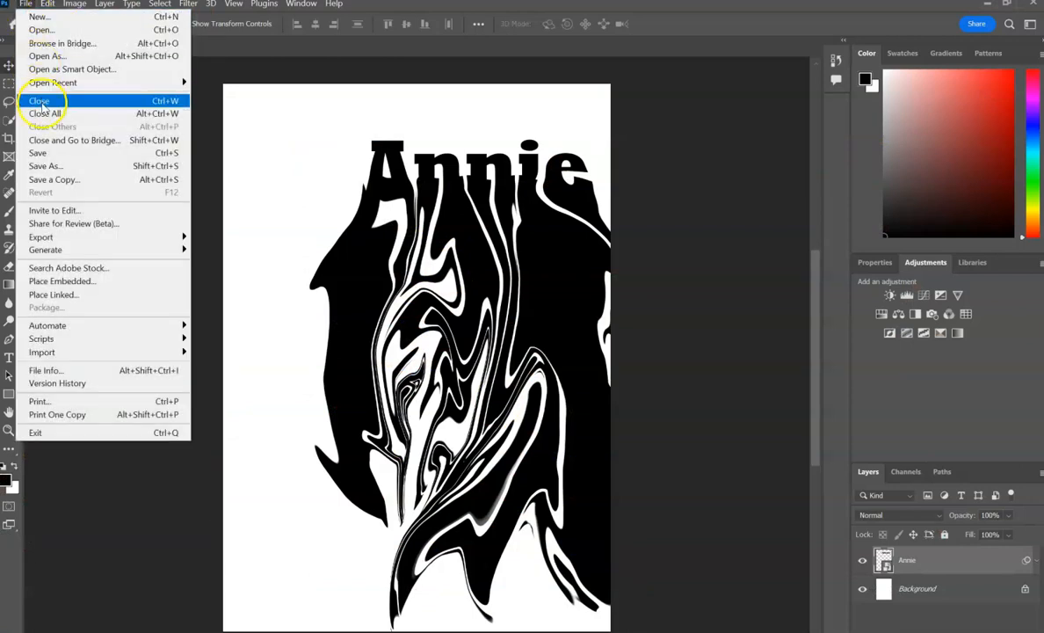
left_click(36, 31)
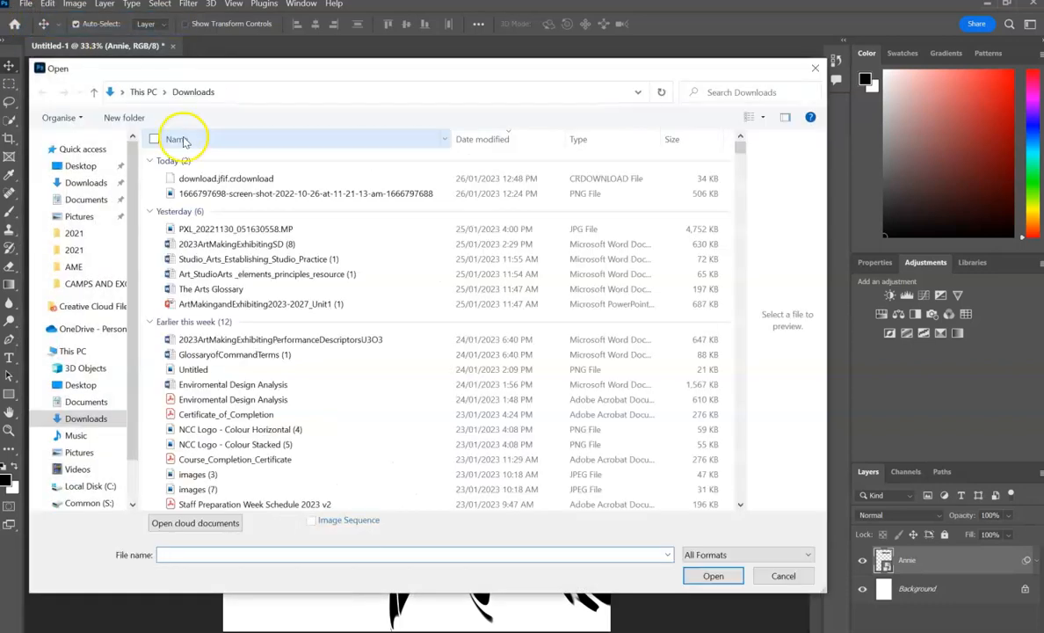
left_click(97, 200)
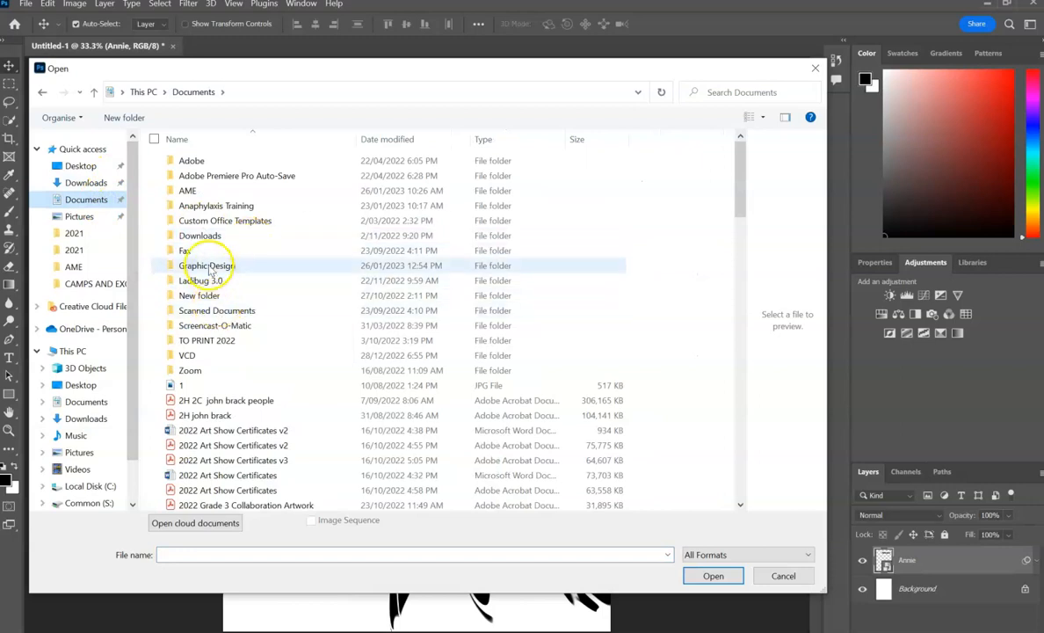
double_click(208, 265)
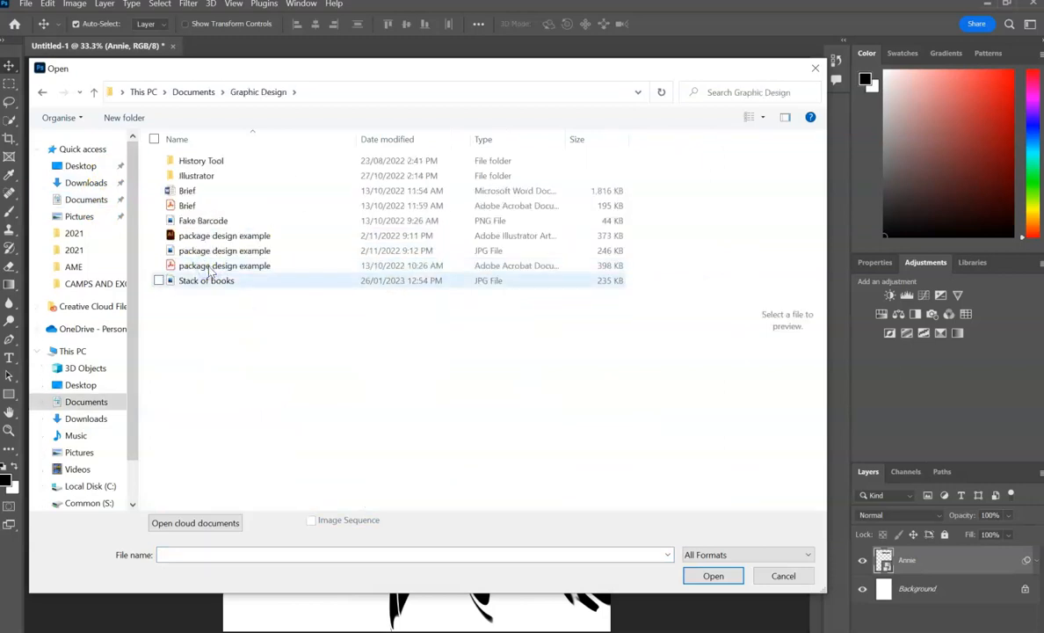
left_click(208, 281)
left_click(713, 575)
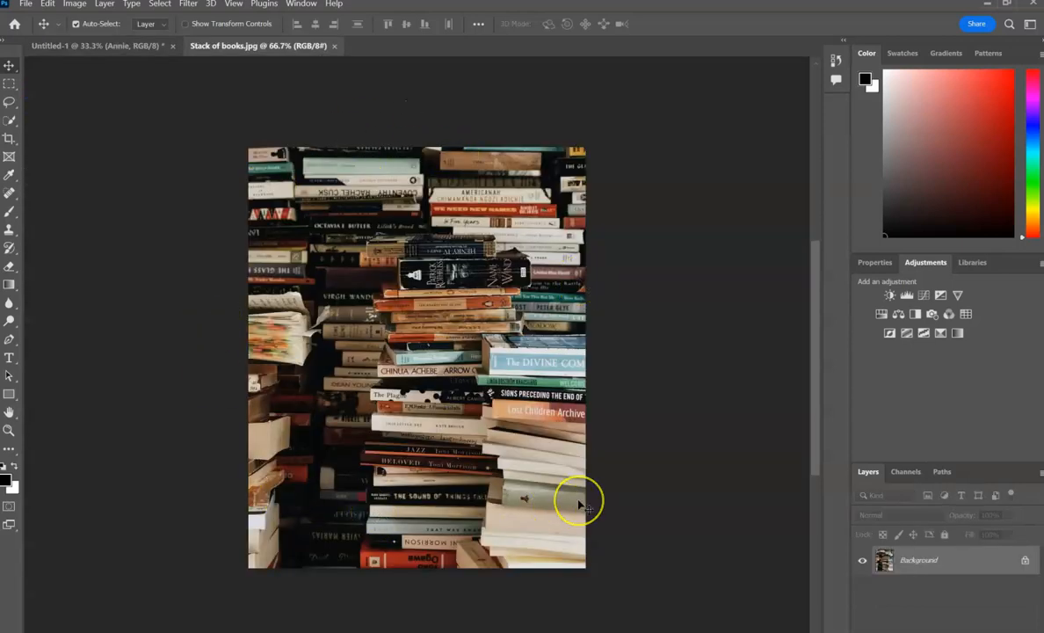
Copy the whole books photo into the Untitled-1 poster document and move it just below the name's letters.
key("ctrl+a")
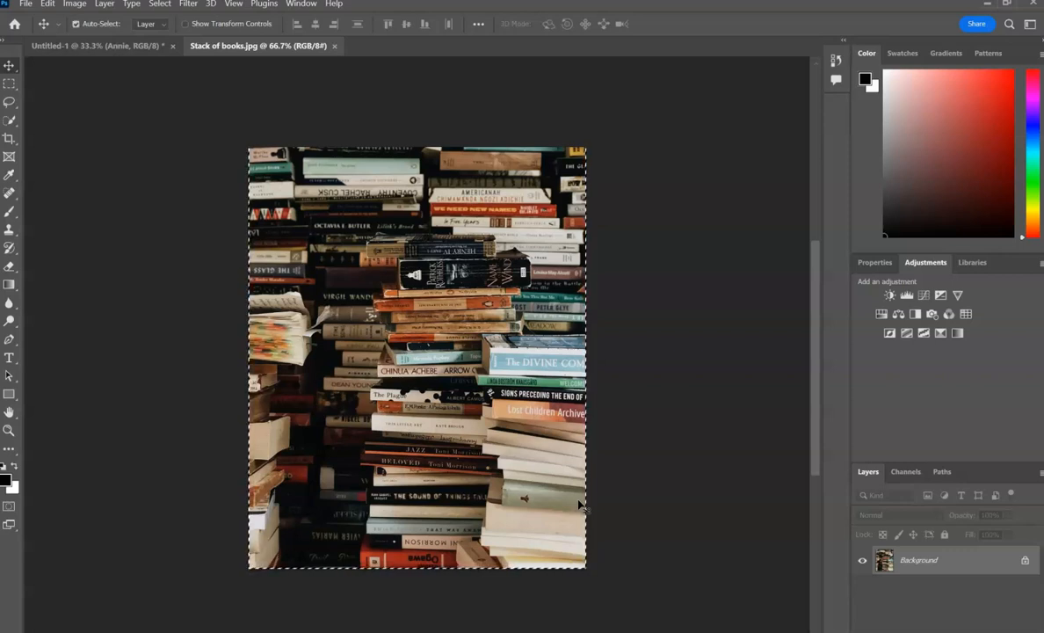
left_click(101, 50)
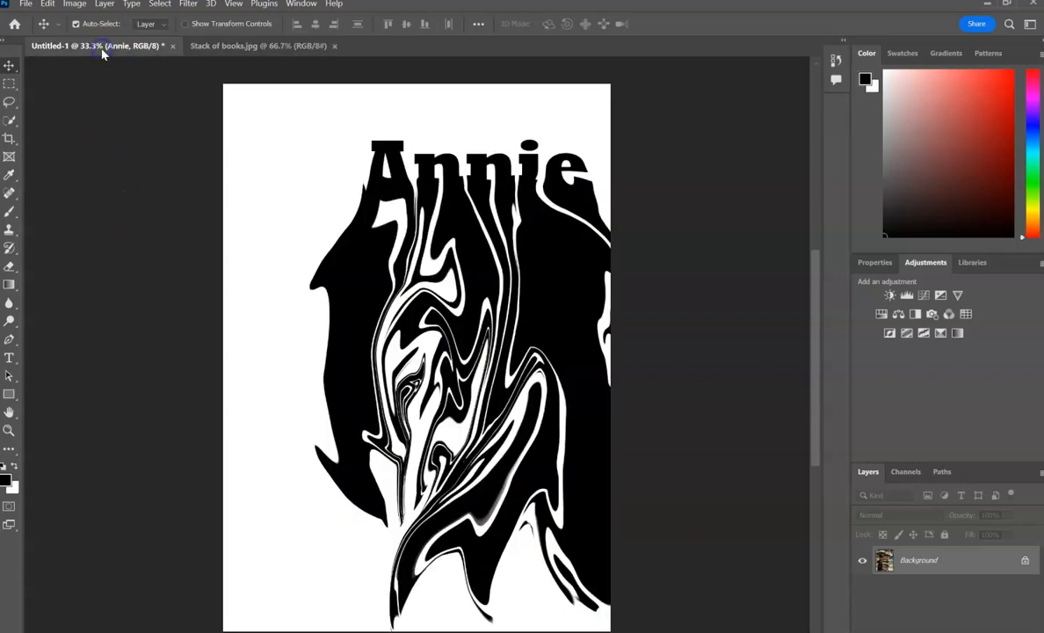
key("ctrl+v")
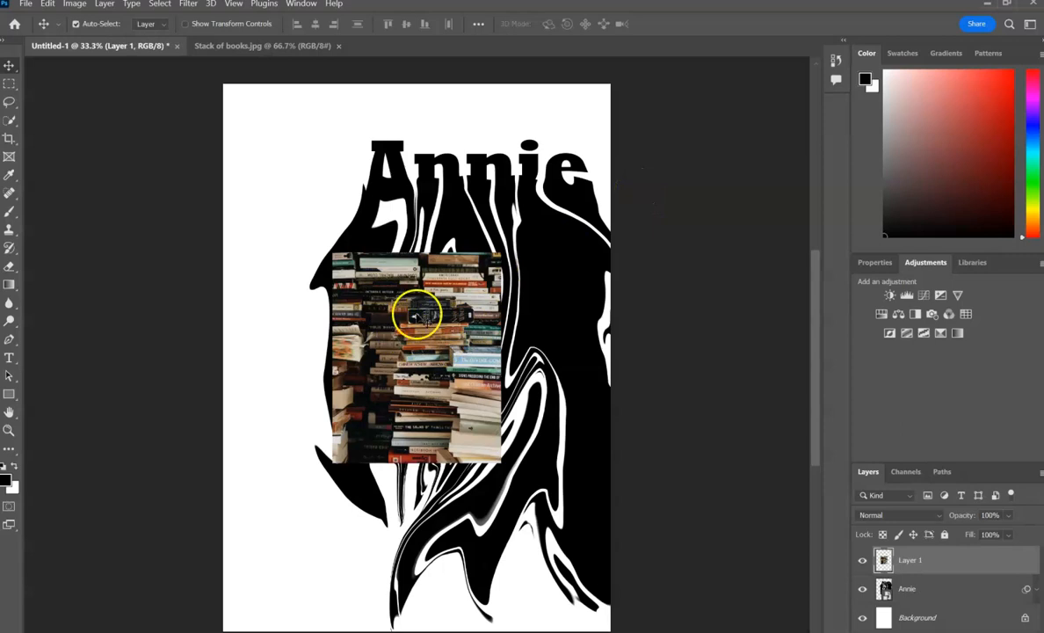
left_click_drag(417, 313, 480, 309)
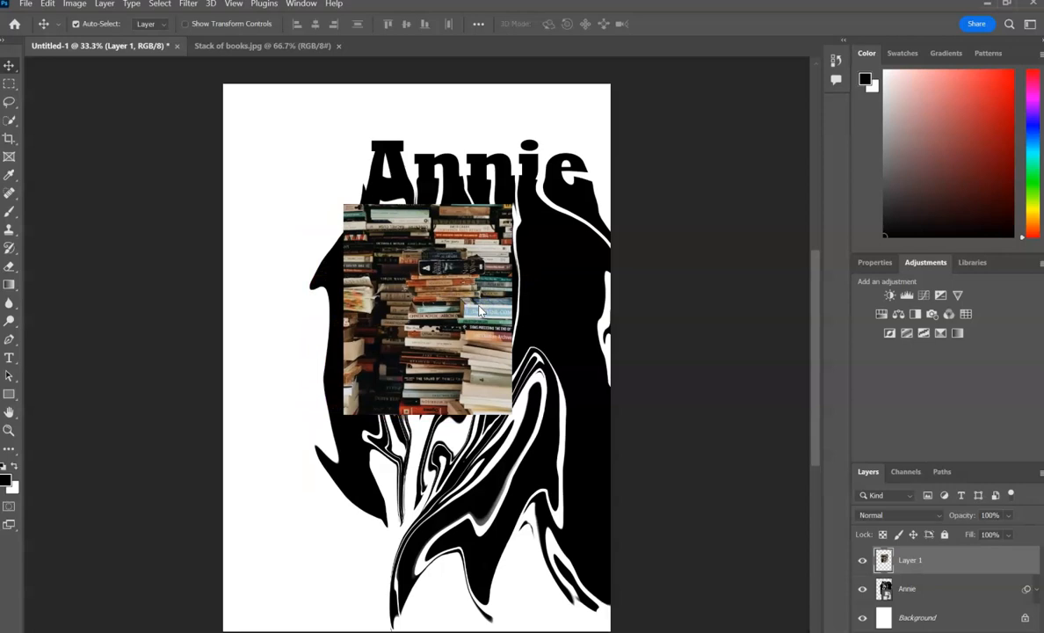
Scale the books photo to about 241% and position it to cover the name and its drips, extending past the page's right edge.
key("ctrl+t")
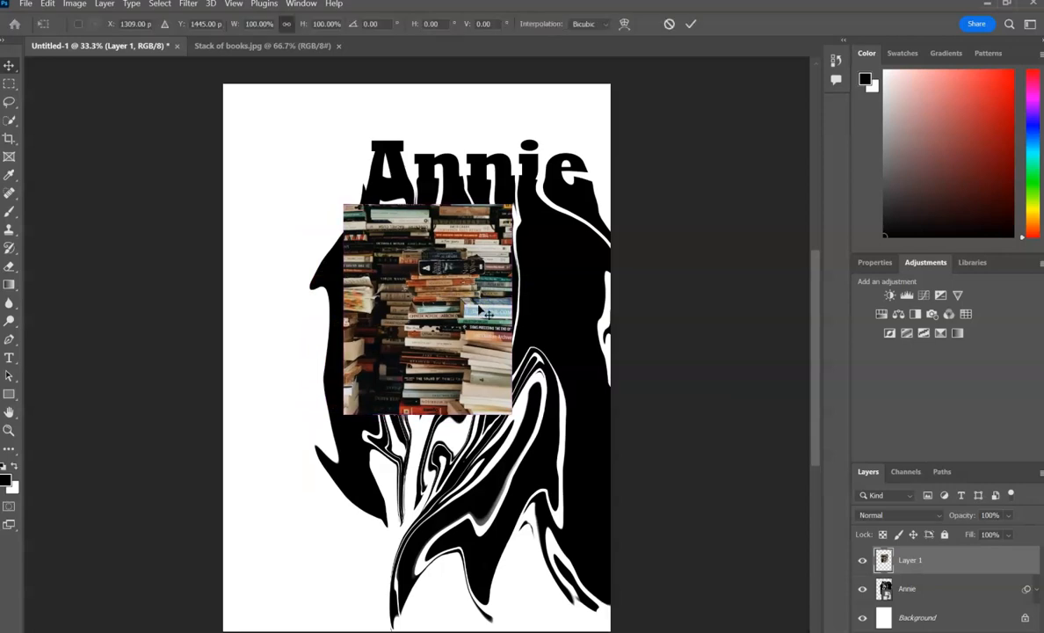
left_click_drag(514, 207, 635, 100)
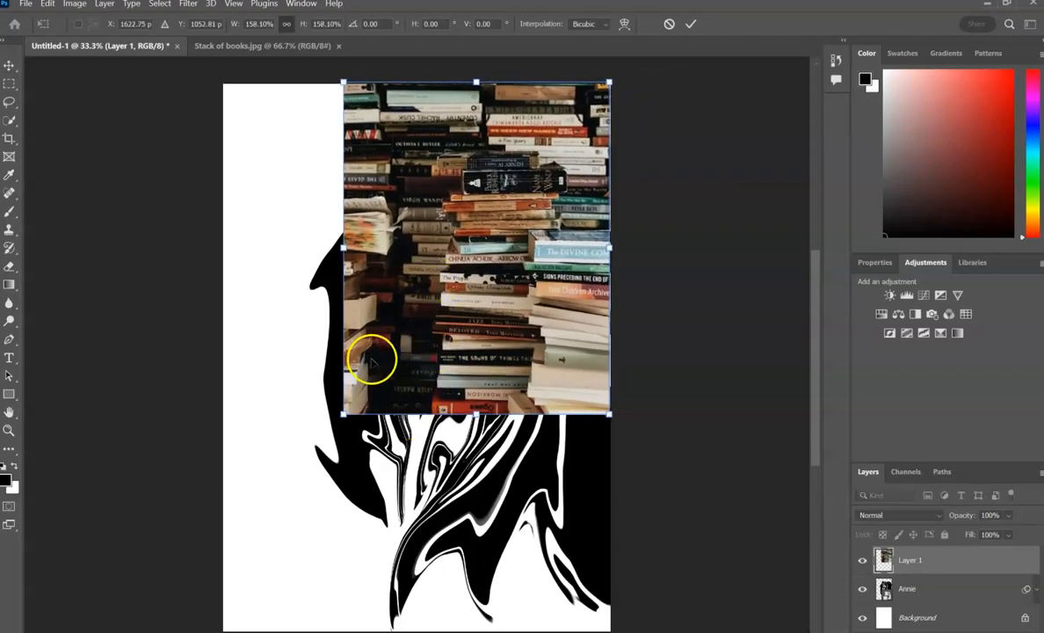
left_click_drag(346, 415, 288, 542)
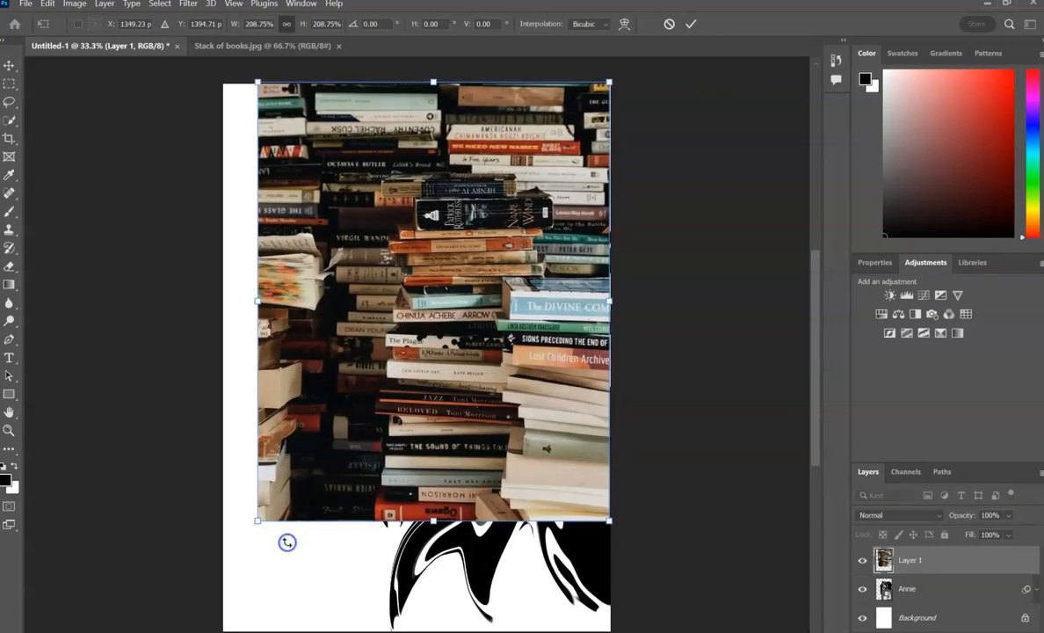
left_click_drag(559, 338, 577, 375)
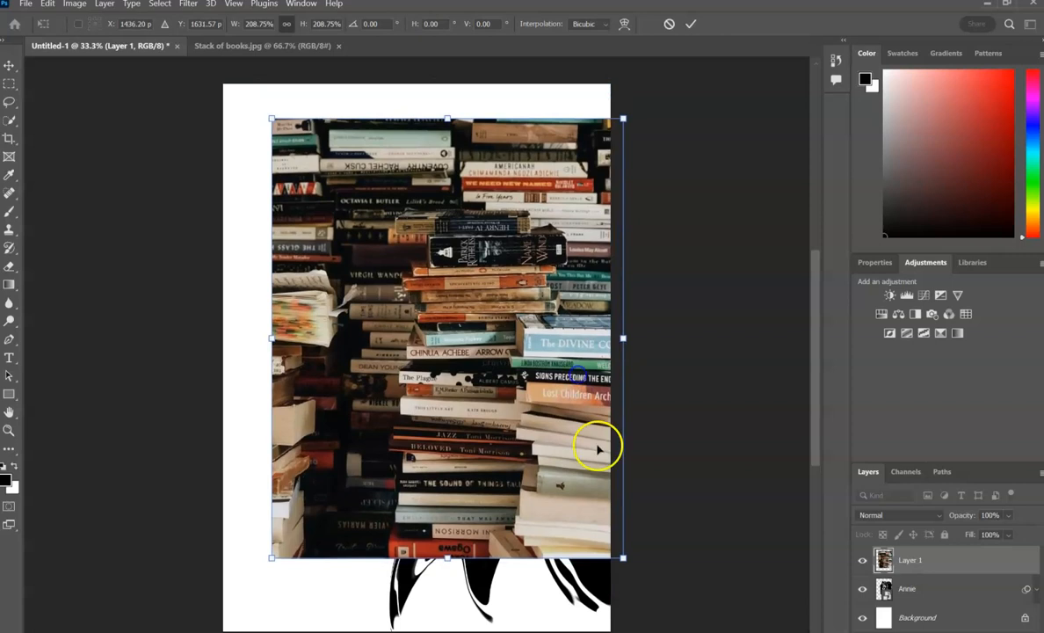
left_click_drag(623, 557, 678, 626)
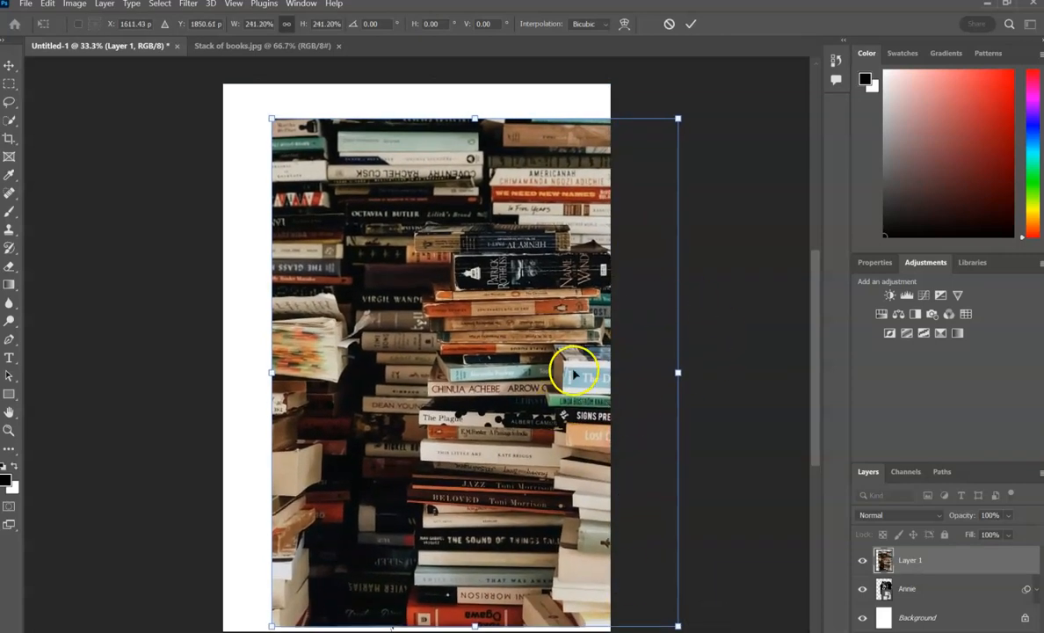
left_click(689, 28)
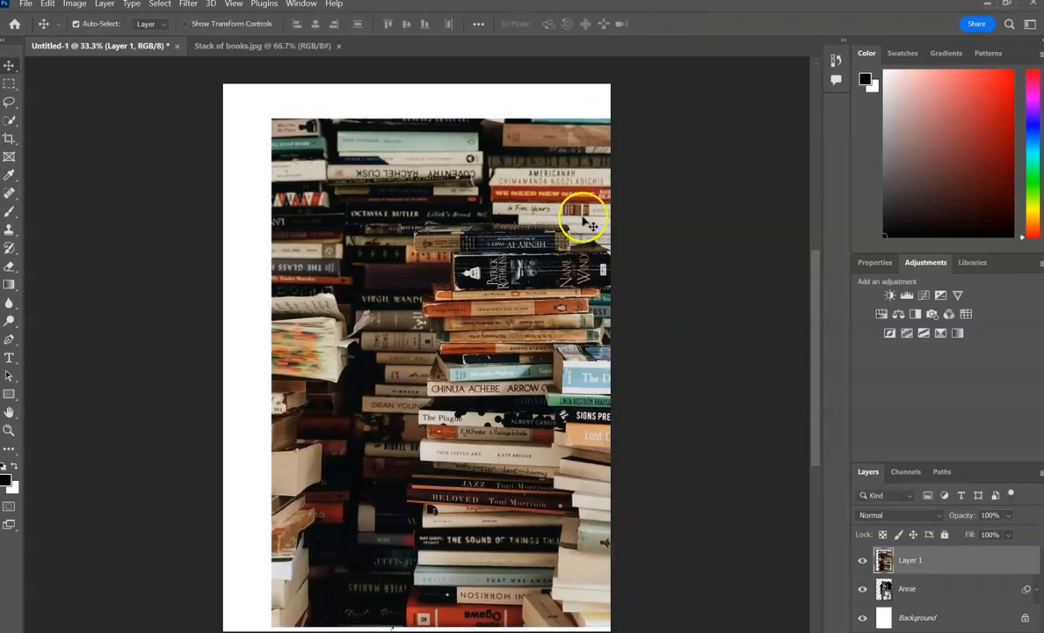
Clip the books photo layer to the liquified name layer beneath it with a clipping mask.
left_click(910, 567)
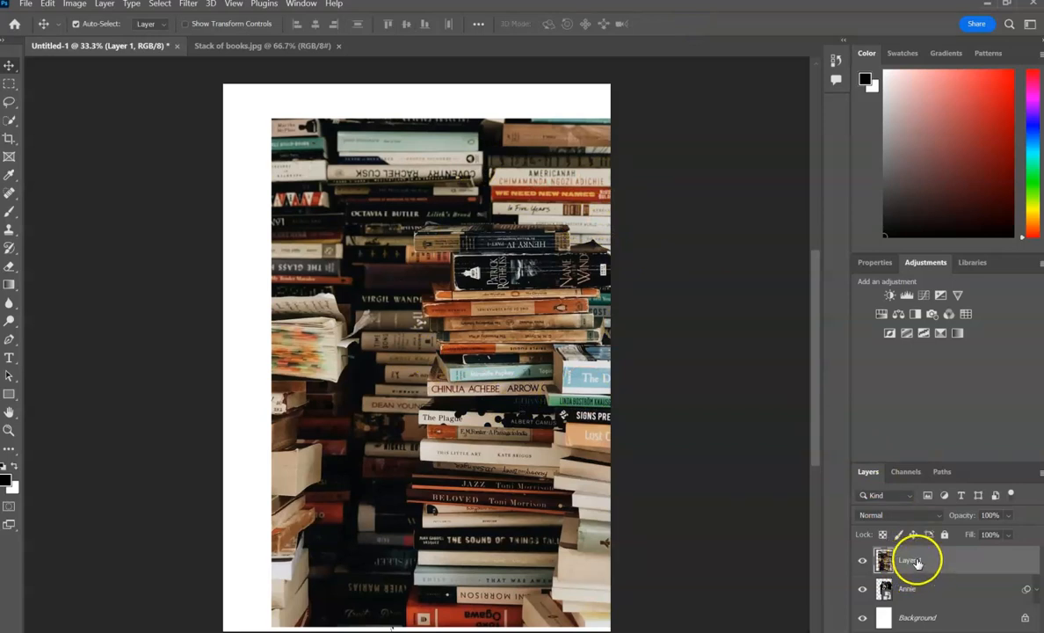
right_click(916, 563)
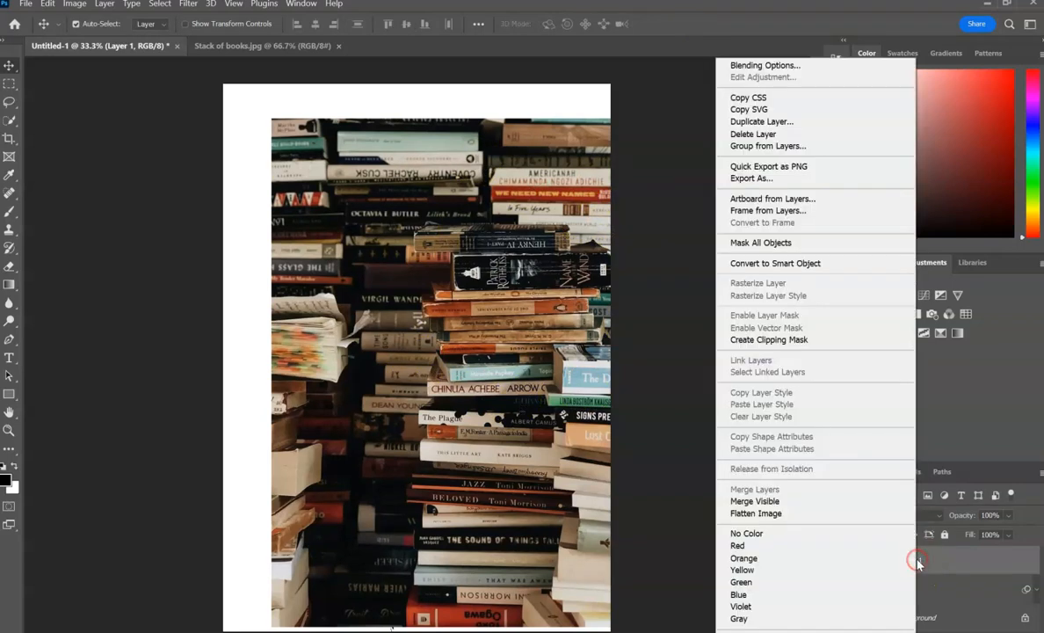
left_click(800, 342)
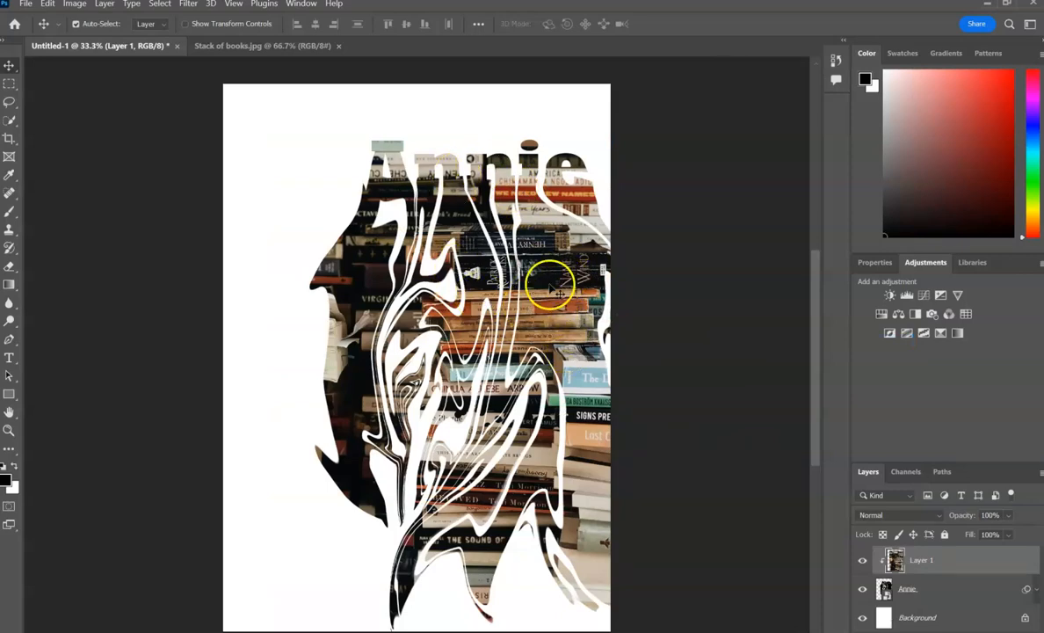
Reposition the books photo inside the clipped name and its drips, keeping the name itself in place.
left_click_drag(549, 279, 541, 236)
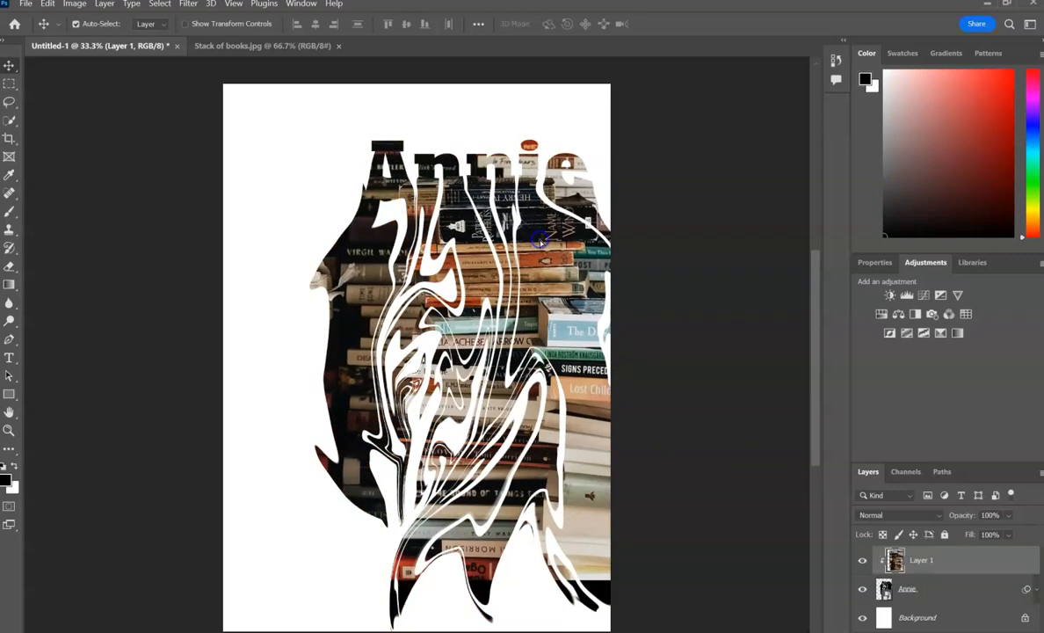
left_click(883, 588)
left_click_drag(586, 285, 583, 312)
left_click(905, 588)
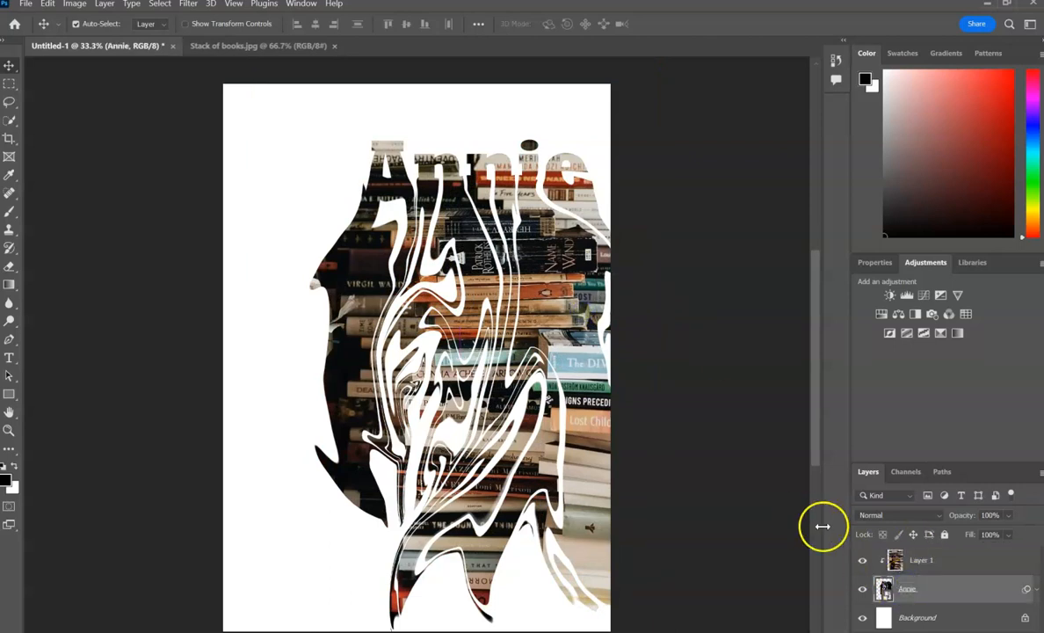
left_click_drag(518, 298, 552, 264)
mouse_move(390, 147)
left_mouse_down()
mouse_move(383, 131)
mouse_move(396, 132)
mouse_move(401, 164)
left_mouse_up()
left_click_drag(545, 244, 584, 259)
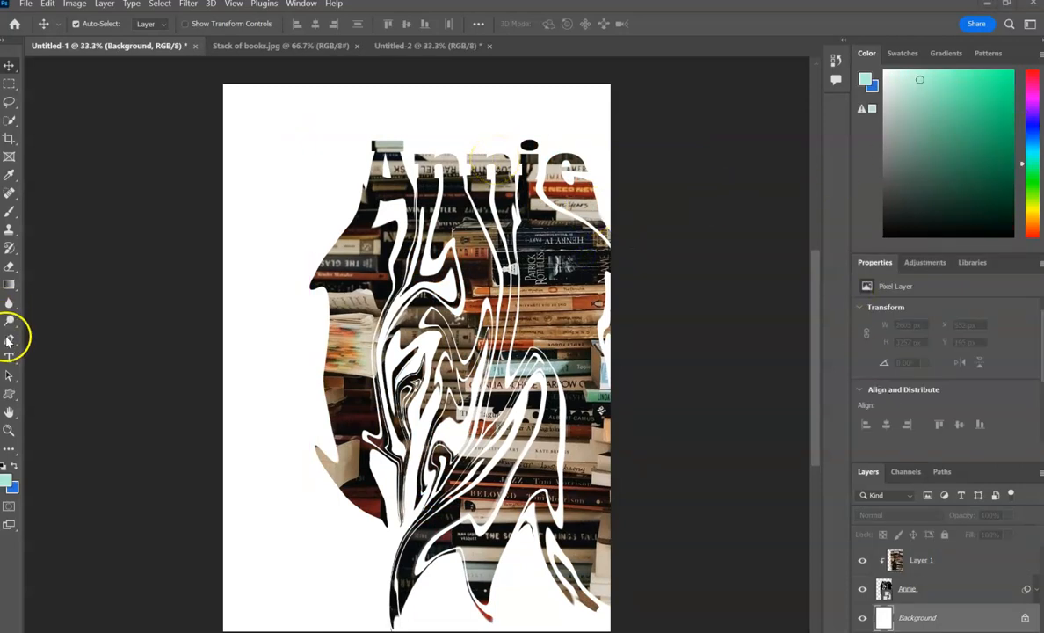
Draw a mint rectangle about 2502 × 589 px across the page behind the name, and reset the foreground and background colours to default.
left_click(11, 395)
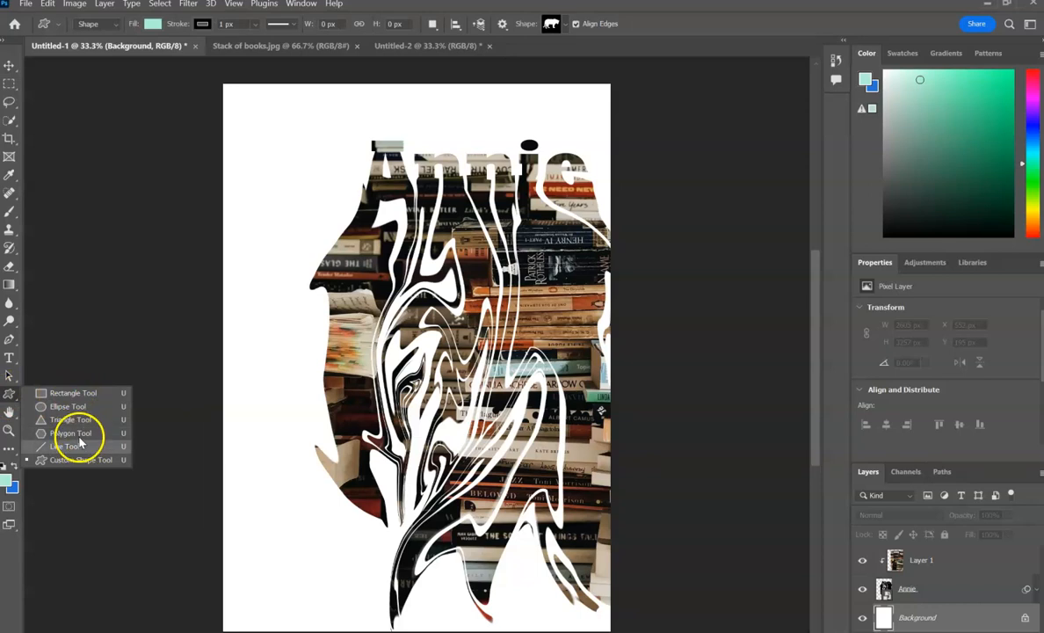
left_click(63, 394)
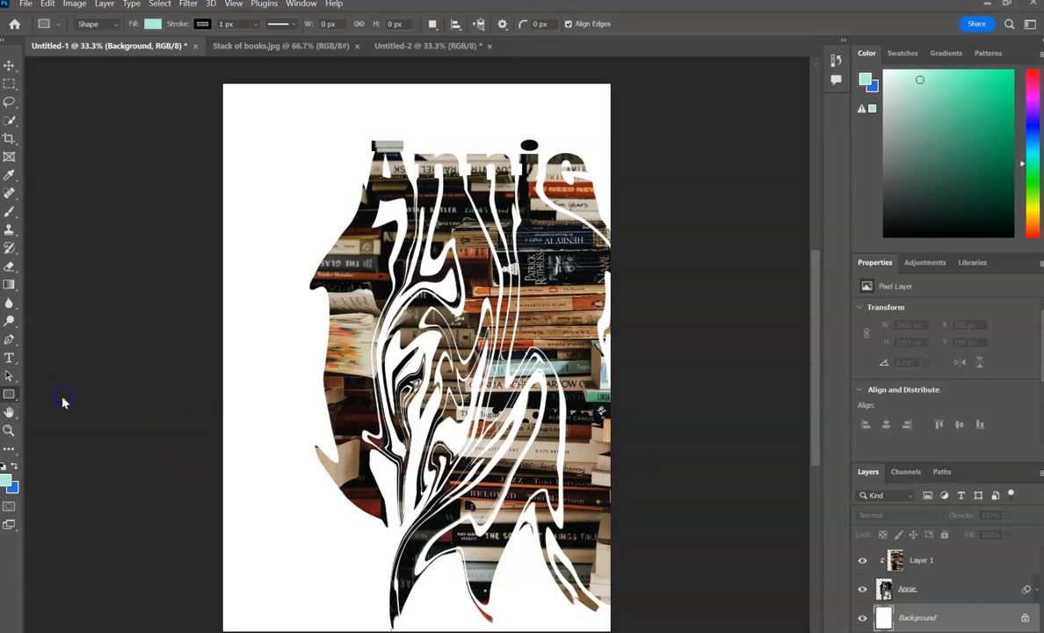
left_click_drag(220, 122, 612, 212)
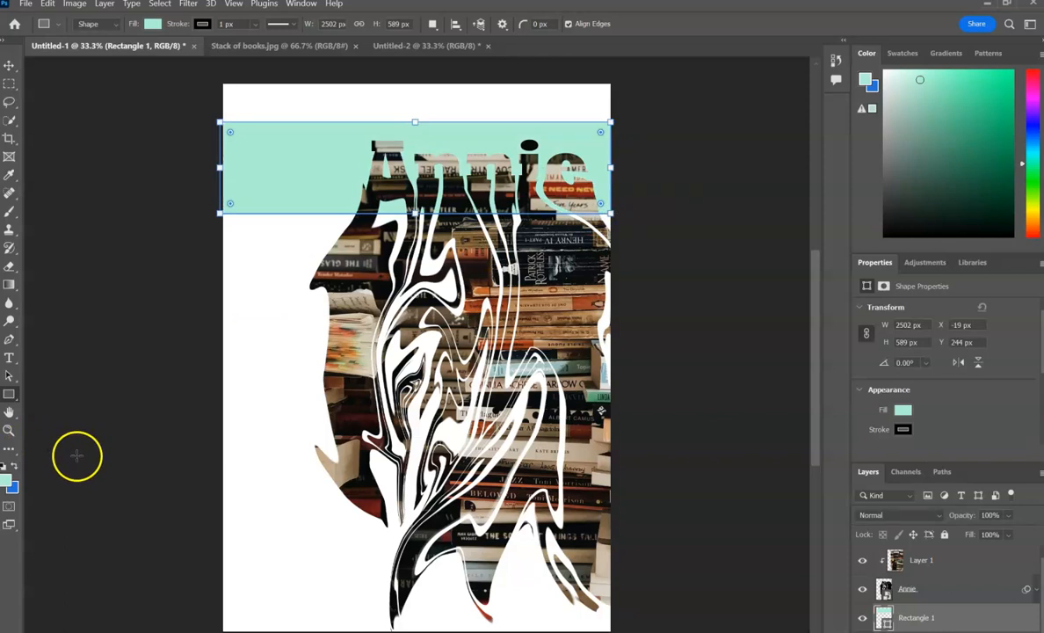
left_click(6, 468)
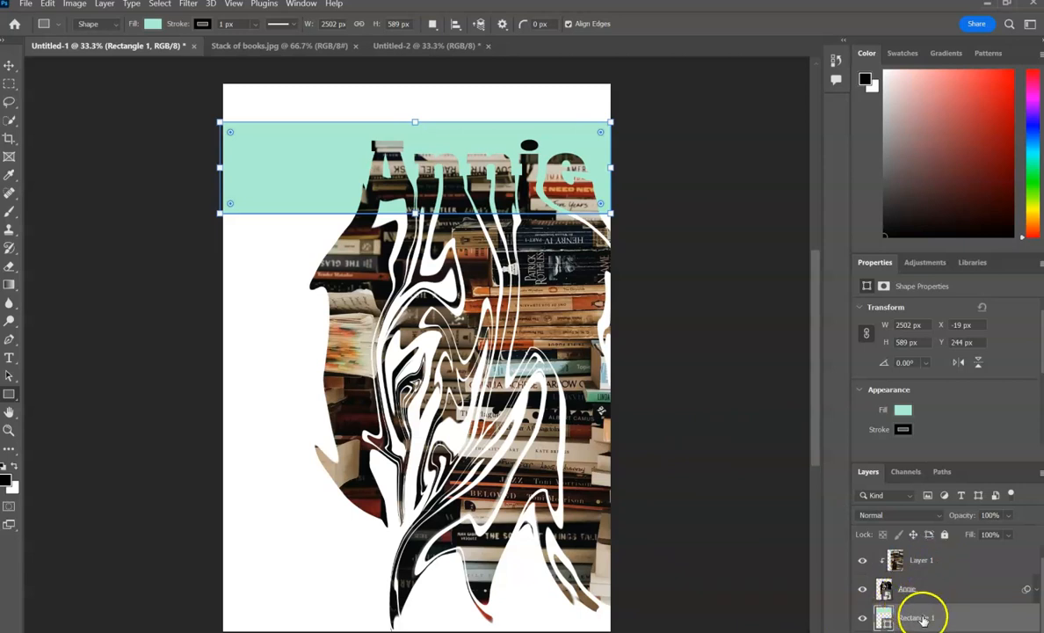
Try the mint rectangle's layer above the books photo and return it beneath the name layer.
left_click_drag(920, 616, 917, 552)
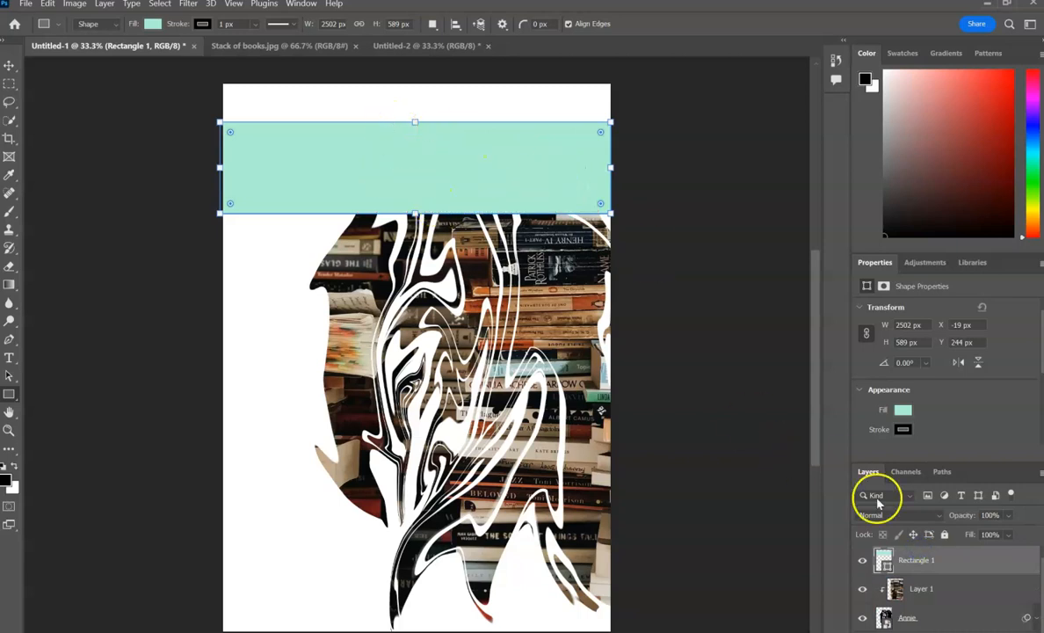
left_click_drag(925, 560, 928, 628)
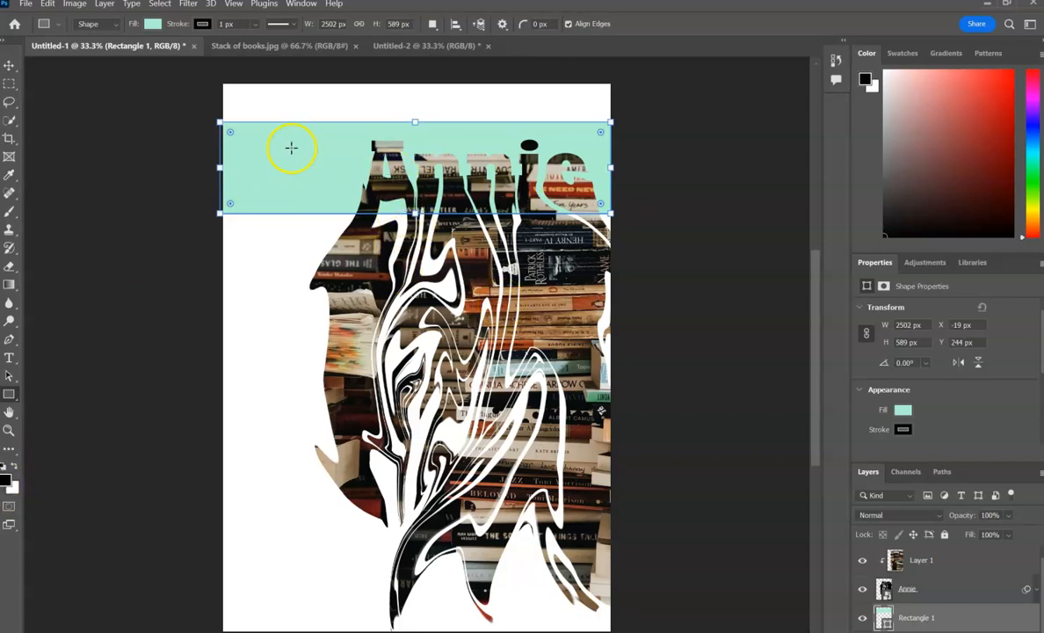
Try light red e75a5a and darker red d12626 as the foreground colour.
left_click(7, 481)
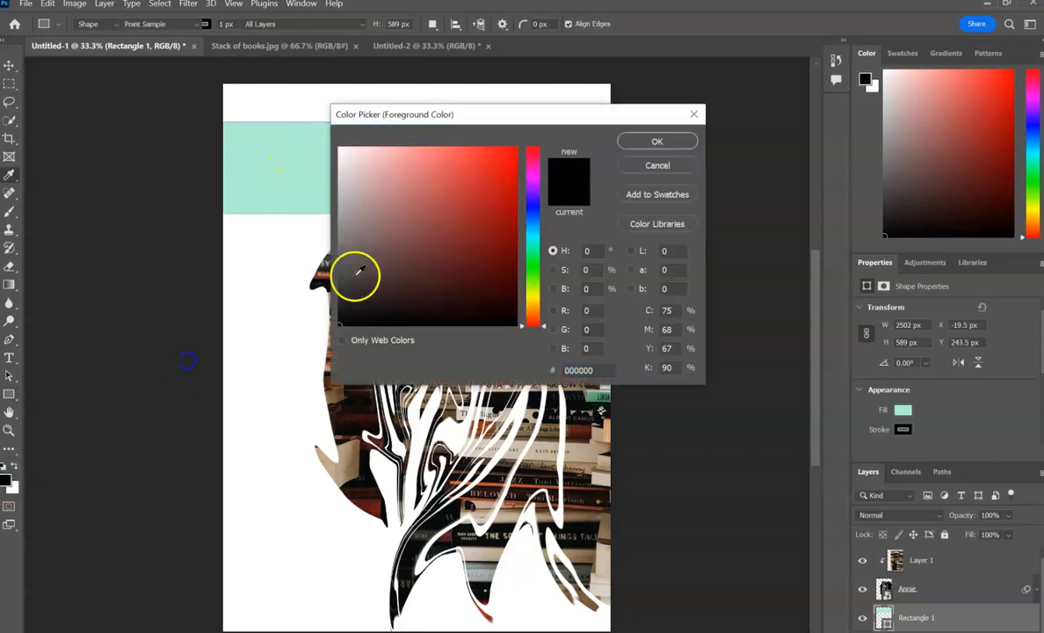
left_click(447, 163)
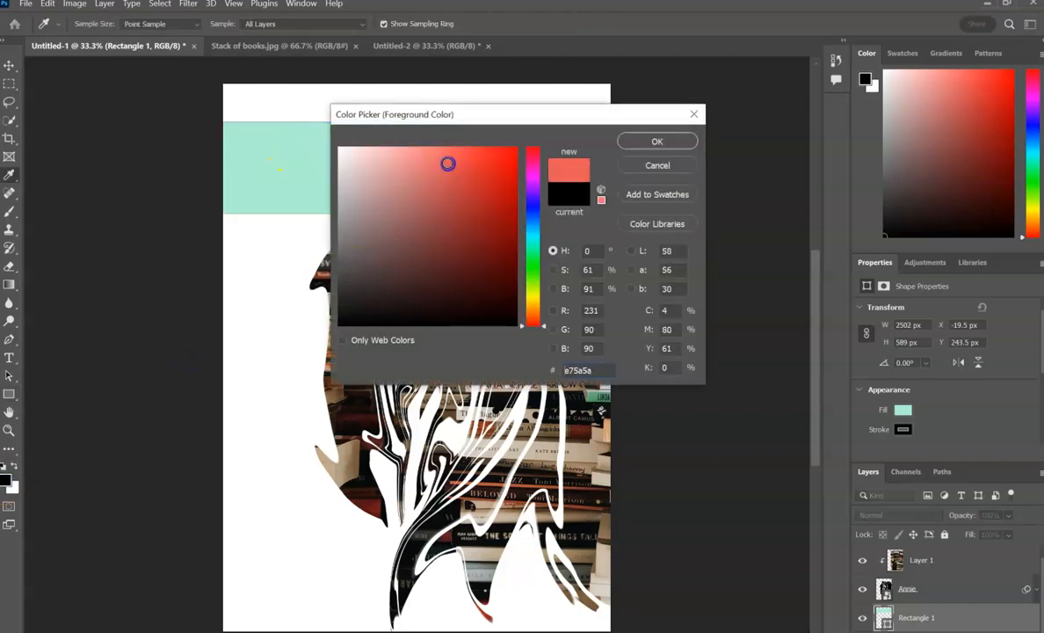
left_click(655, 142)
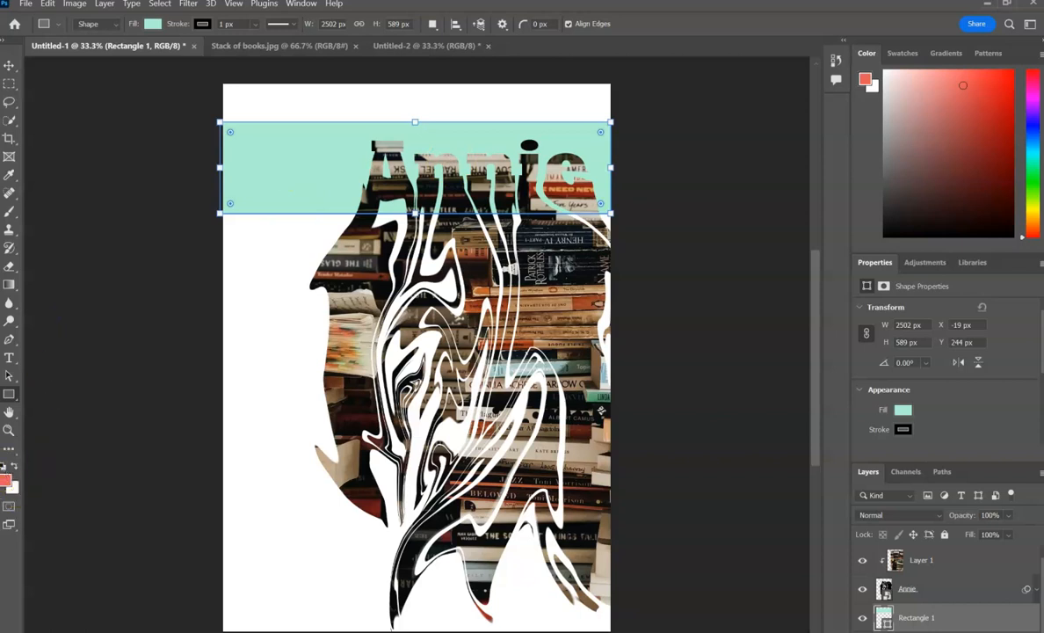
left_click(7, 484)
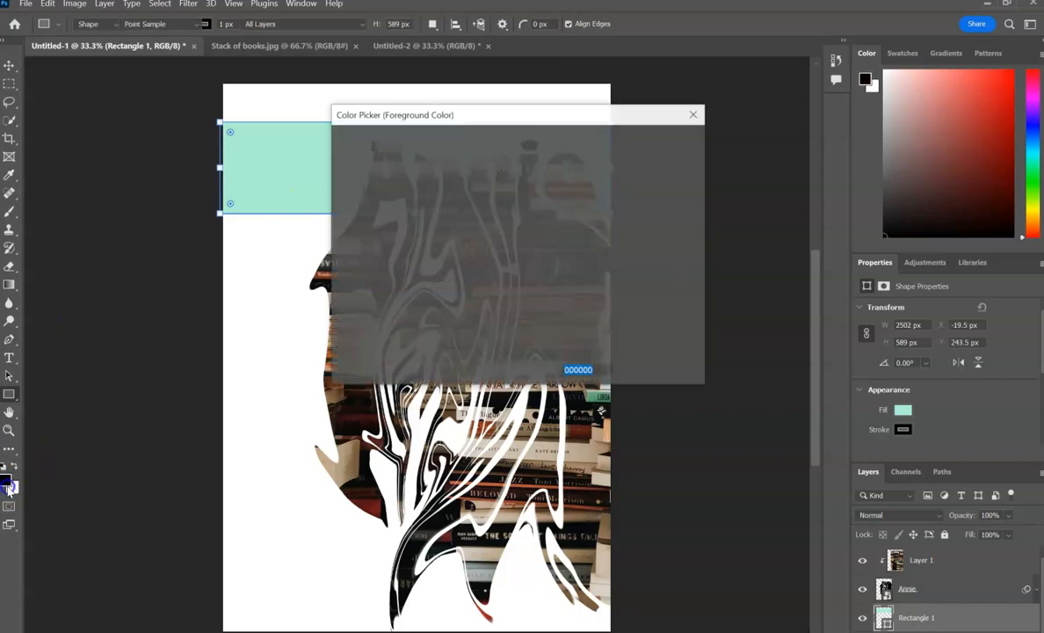
left_click(485, 178)
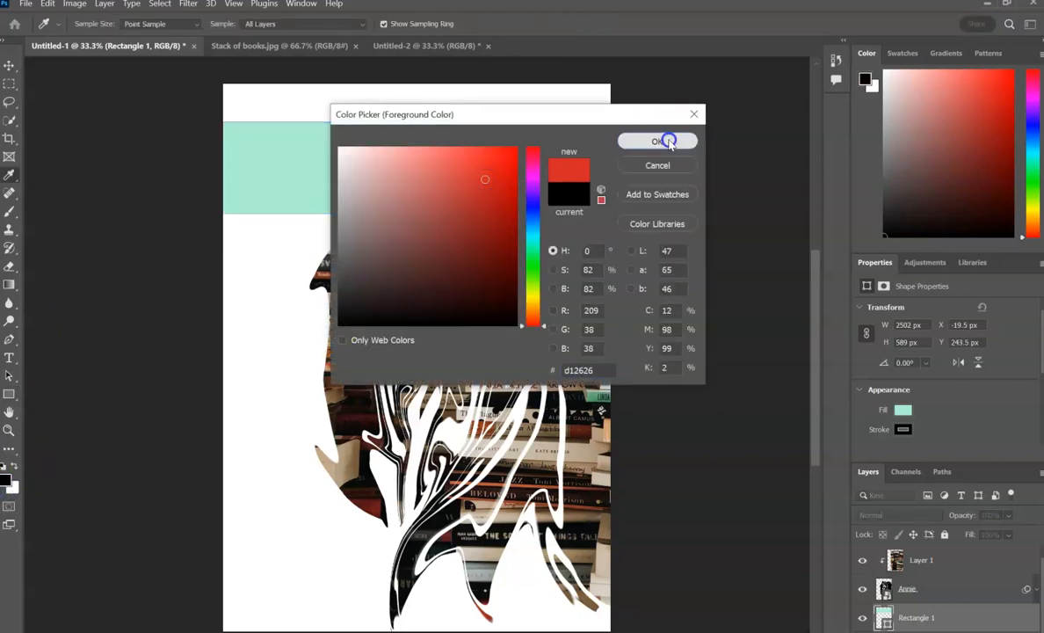
left_click(657, 141)
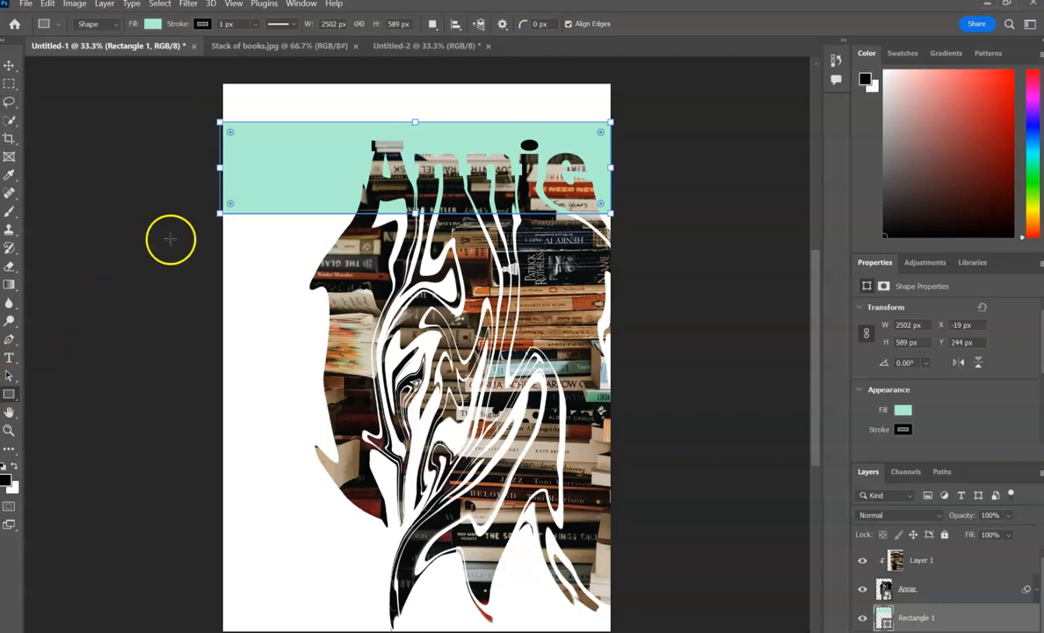
Set the foreground colour to pure red ff0000.
left_click(5, 479)
mouse_move(410, 214)
left_mouse_down()
mouse_move(503, 159)
mouse_move(628, 139)
left_mouse_up()
left_click(630, 142)
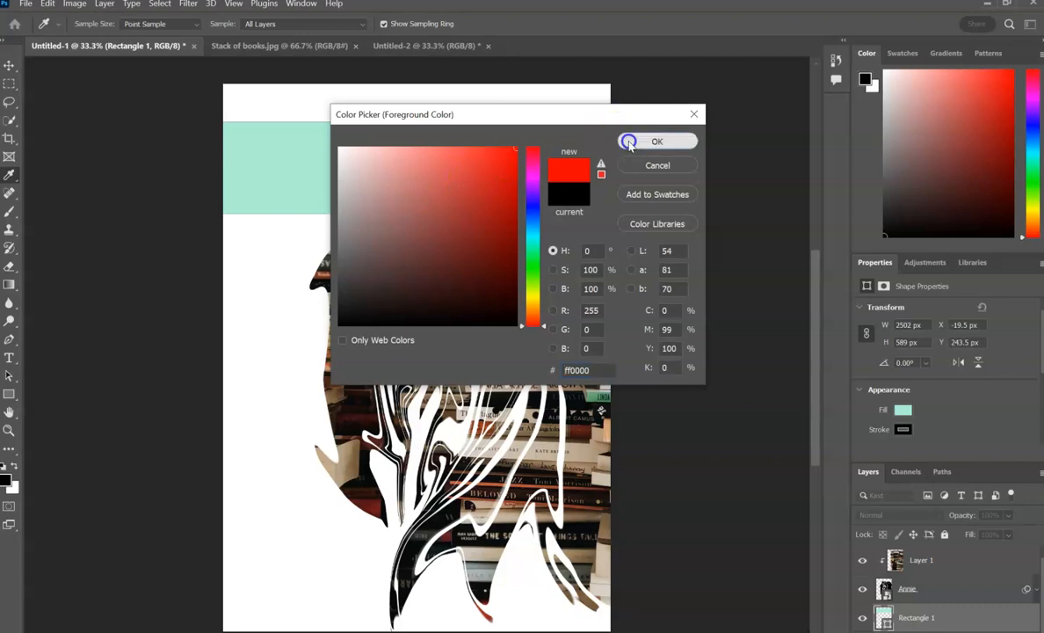
Deselect the mint rectangle, draw a red rectangle about 2546 × 761 px across the page's middle, and place its layer beneath the name layer.
left_click(10, 70)
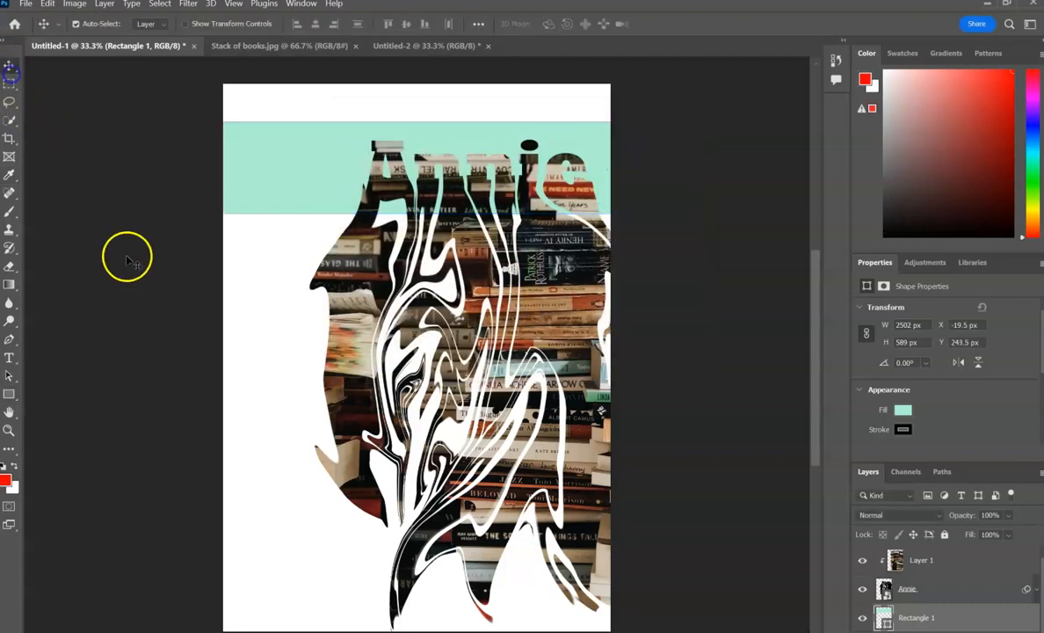
left_click(129, 257)
left_click(11, 395)
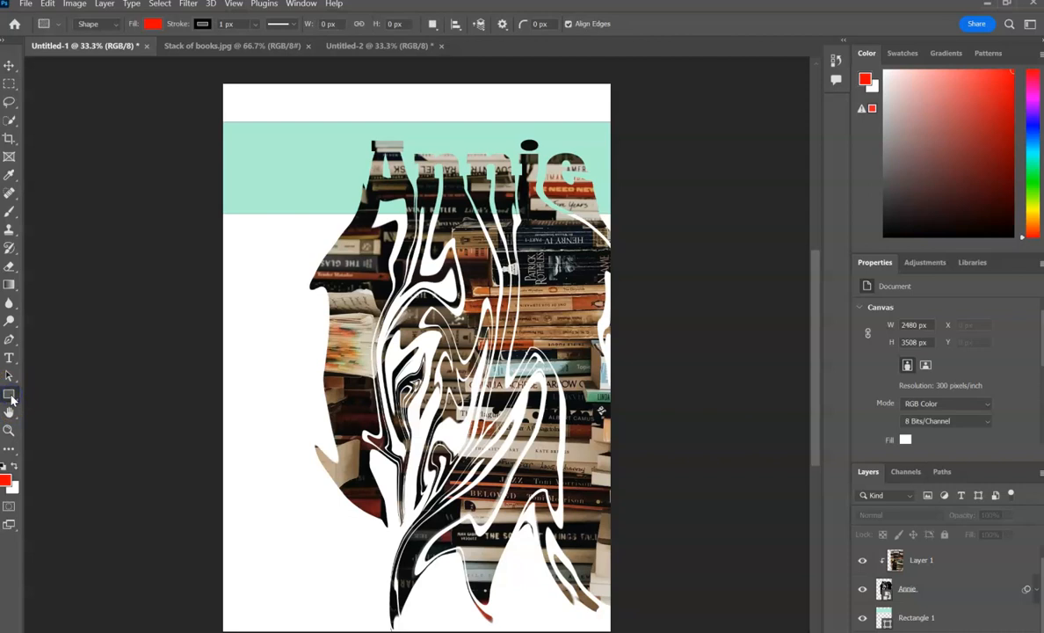
left_click_drag(222, 263, 618, 380)
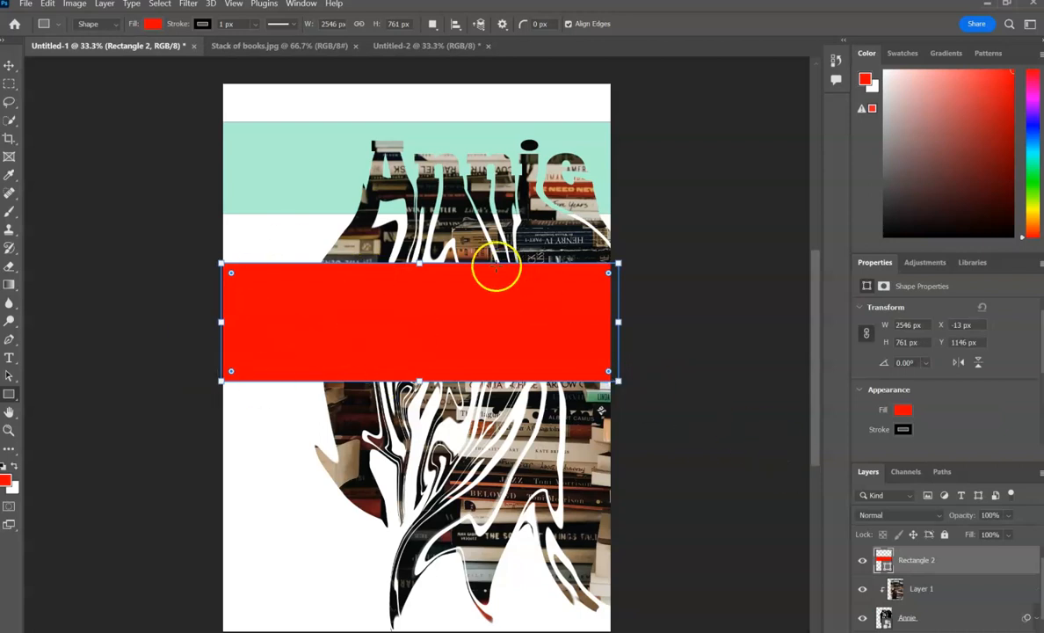
left_click_drag(924, 562, 937, 630)
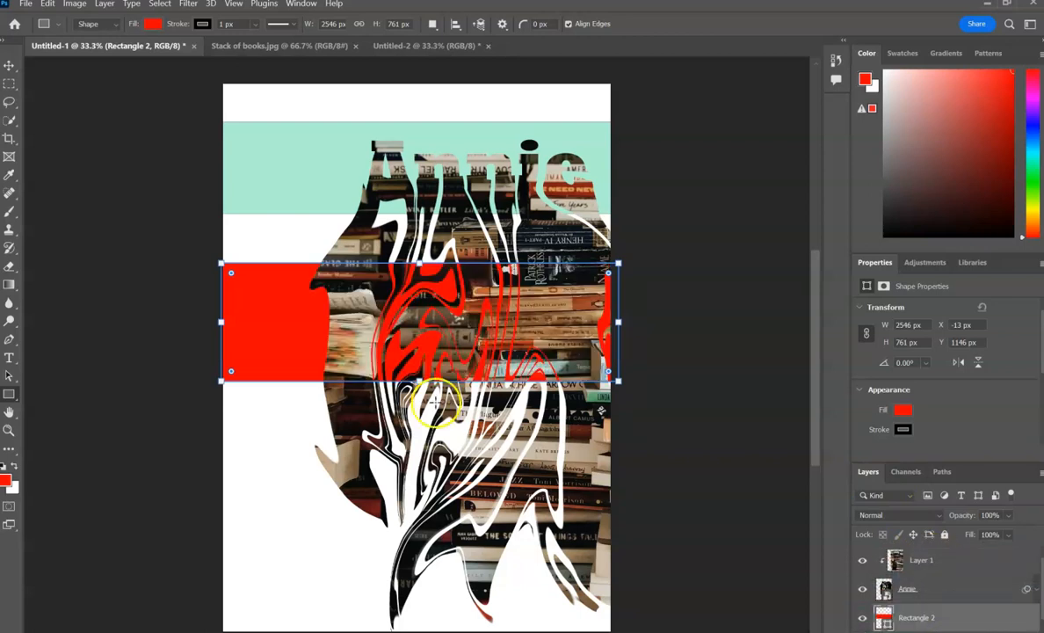
Move the red rectangle up to the page's top edge and the mint rectangle down so a band extends below it.
left_click(9, 65)
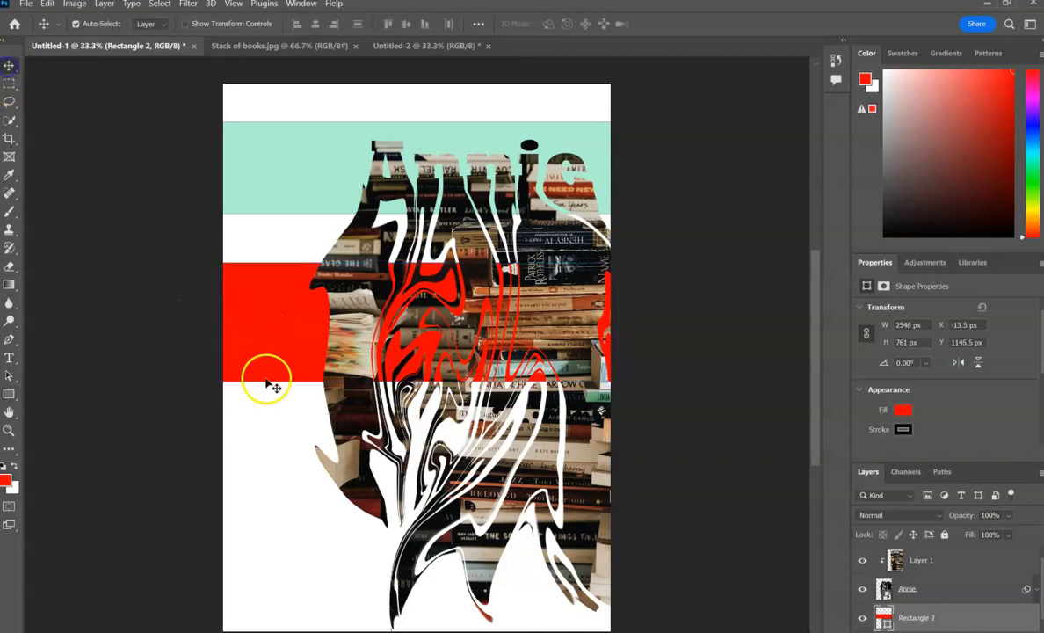
left_click_drag(261, 357, 255, 176)
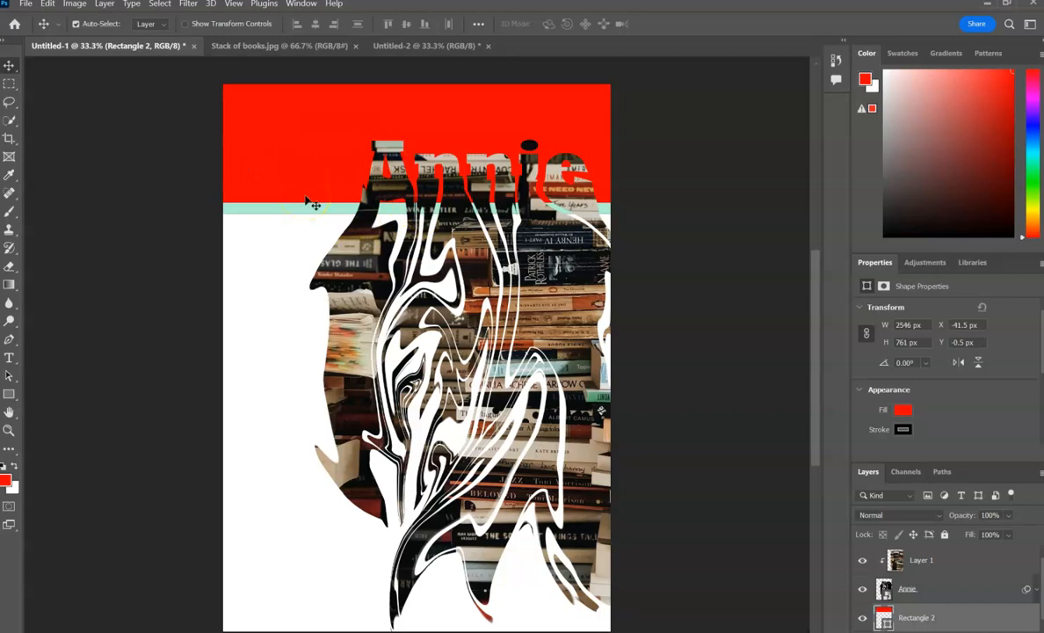
left_click_drag(280, 216, 276, 250)
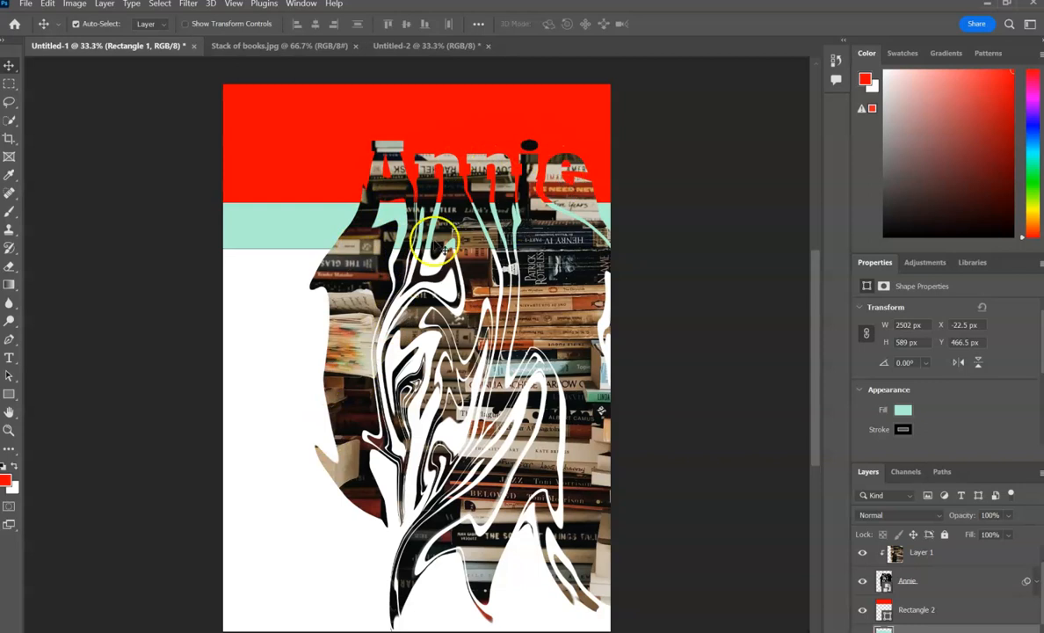
Shift the books photo slightly down inside the name and lock its layer completely.
mouse_move(470, 227)
left_mouse_down()
mouse_move(469, 204)
mouse_move(468, 232)
left_mouse_up()
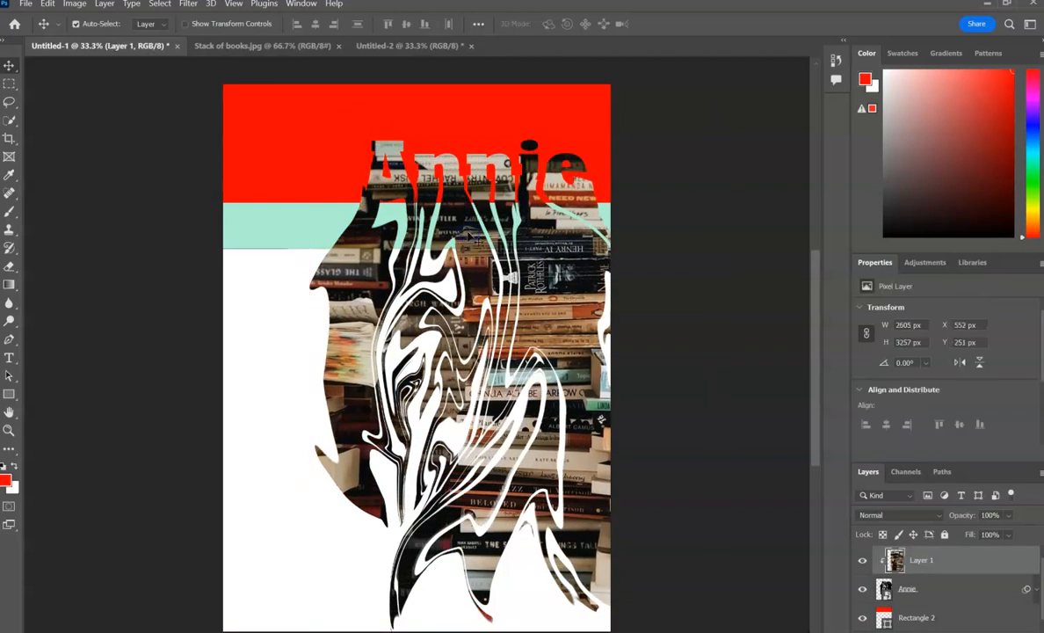
left_click(901, 589)
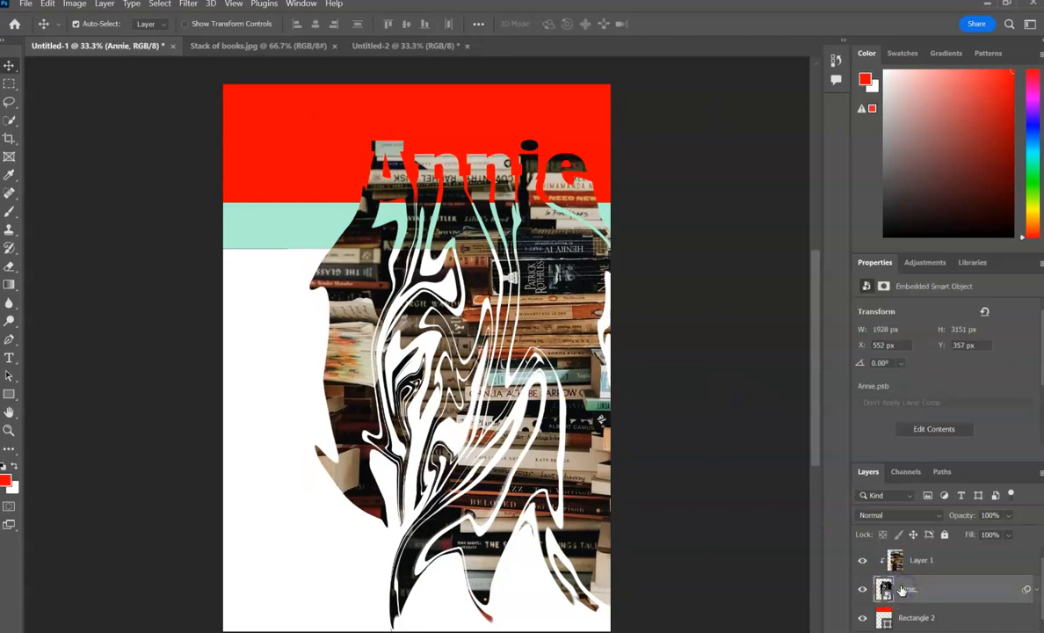
left_click(971, 560)
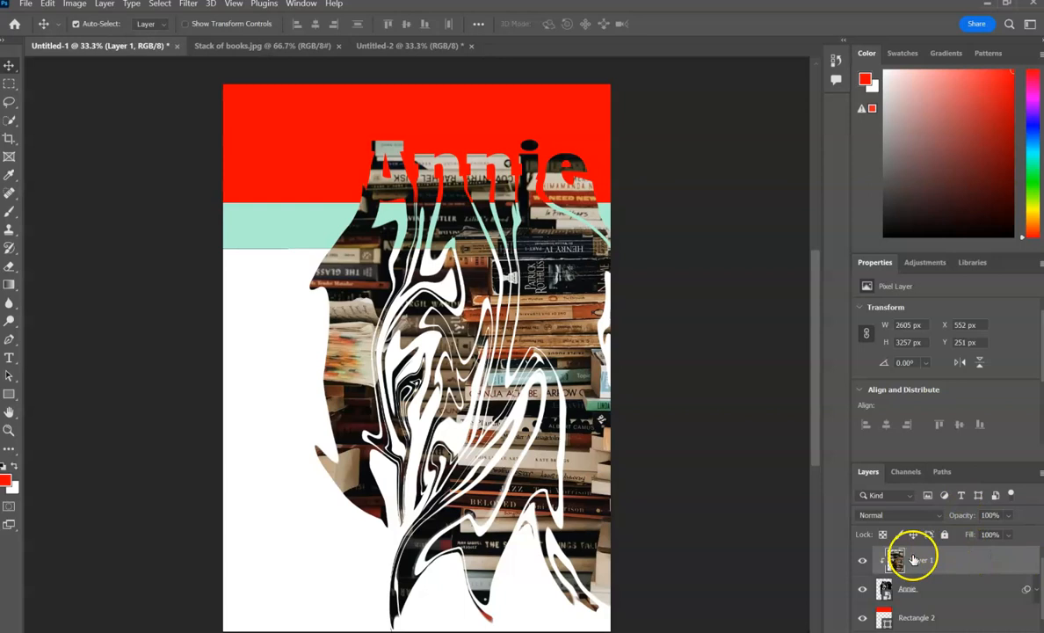
left_click_drag(572, 263, 568, 275)
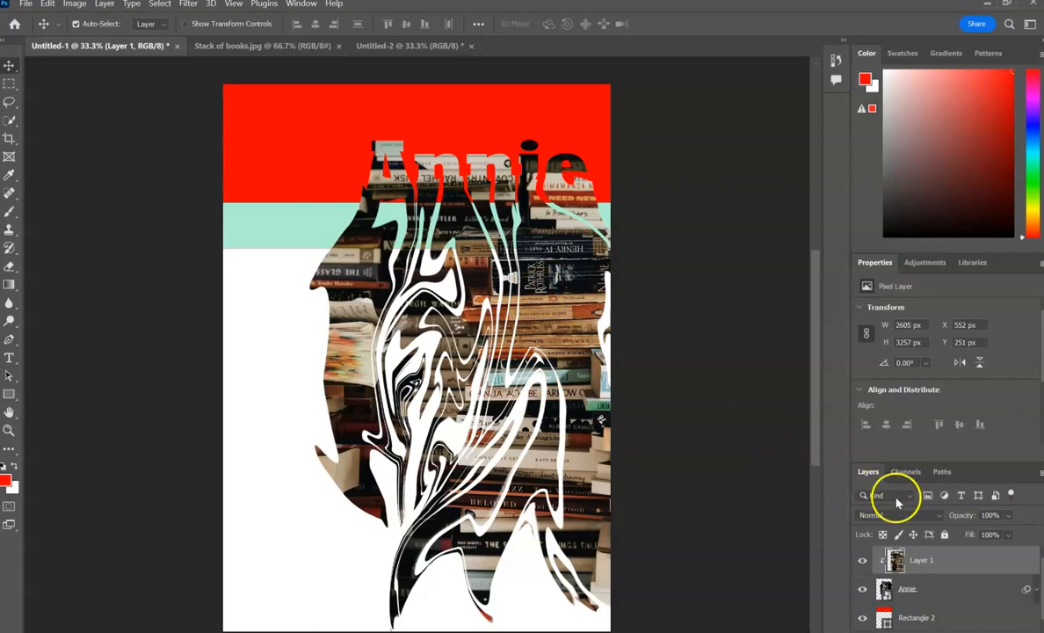
left_click(945, 535)
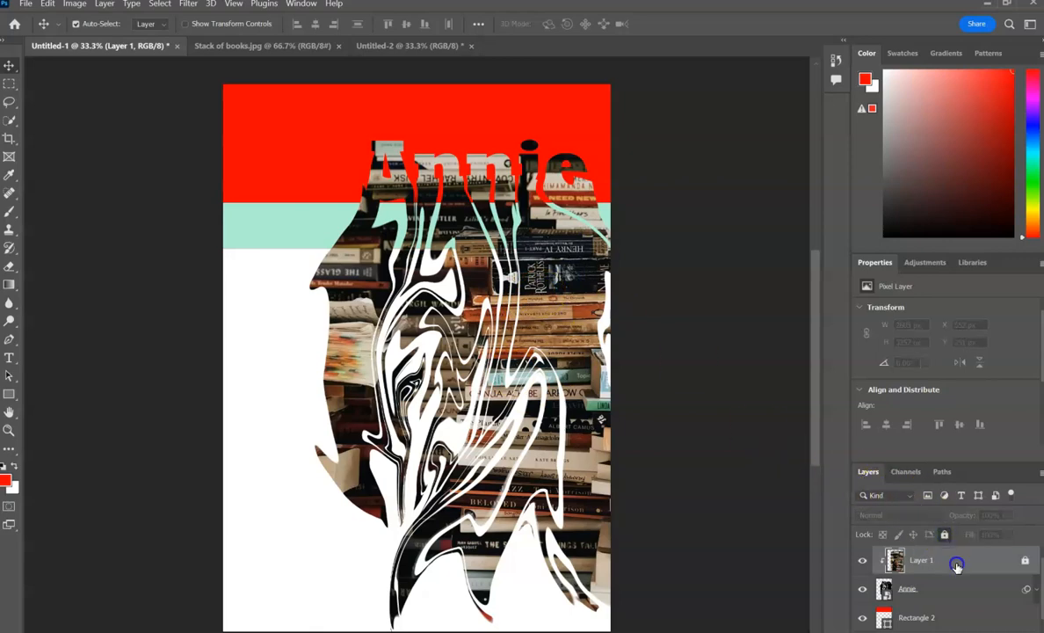
Move the liquified name up to the page's top edge at X 552 px, Y 0 px, and lock its layer.
left_click_drag(533, 330, 539, 284)
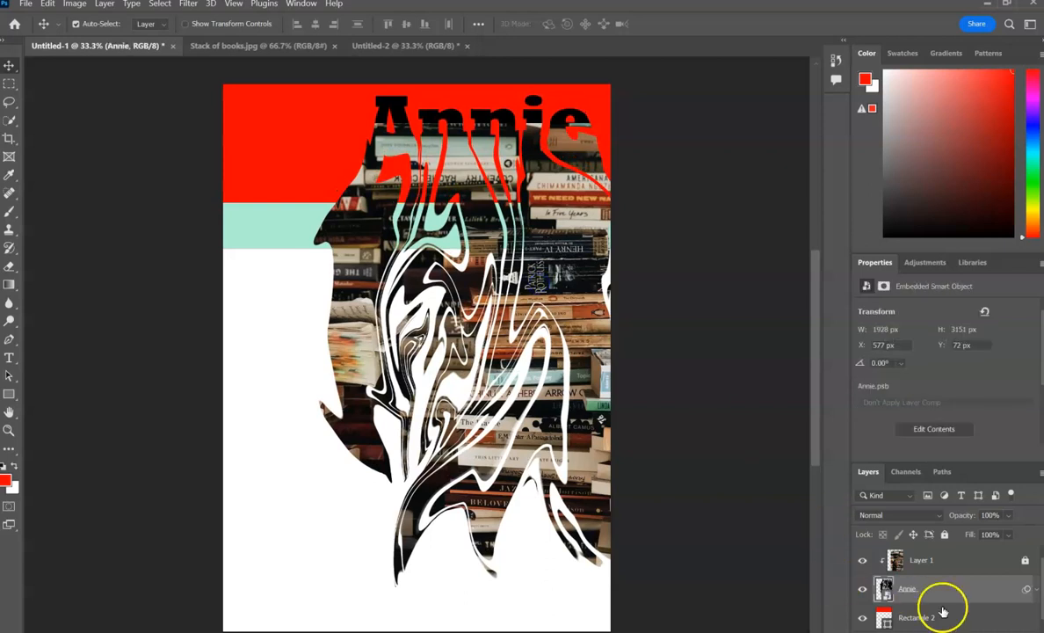
left_click_drag(586, 317, 579, 308)
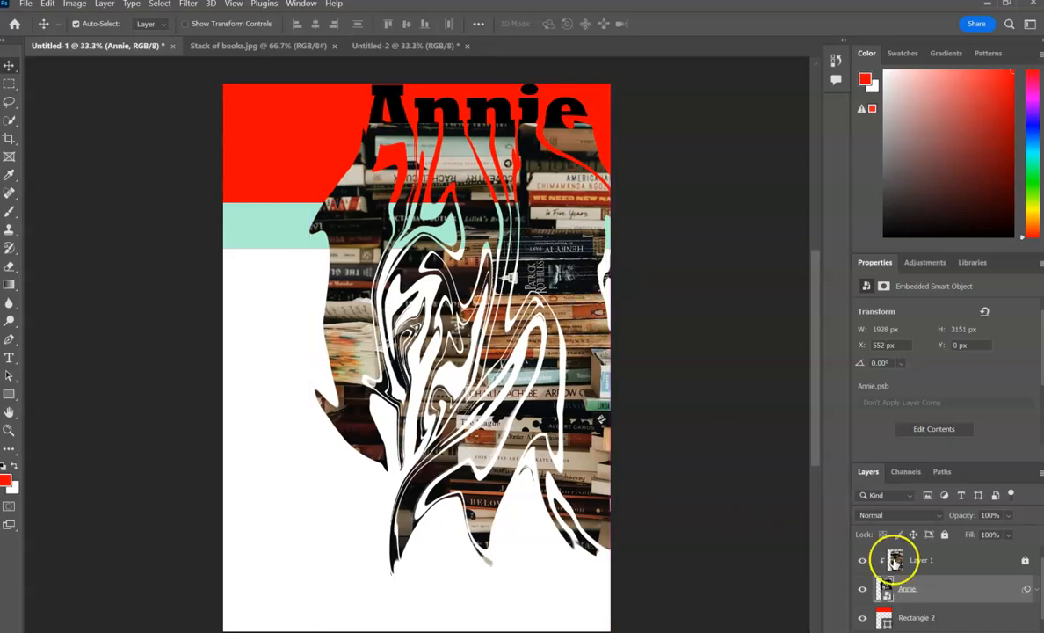
left_click(944, 537)
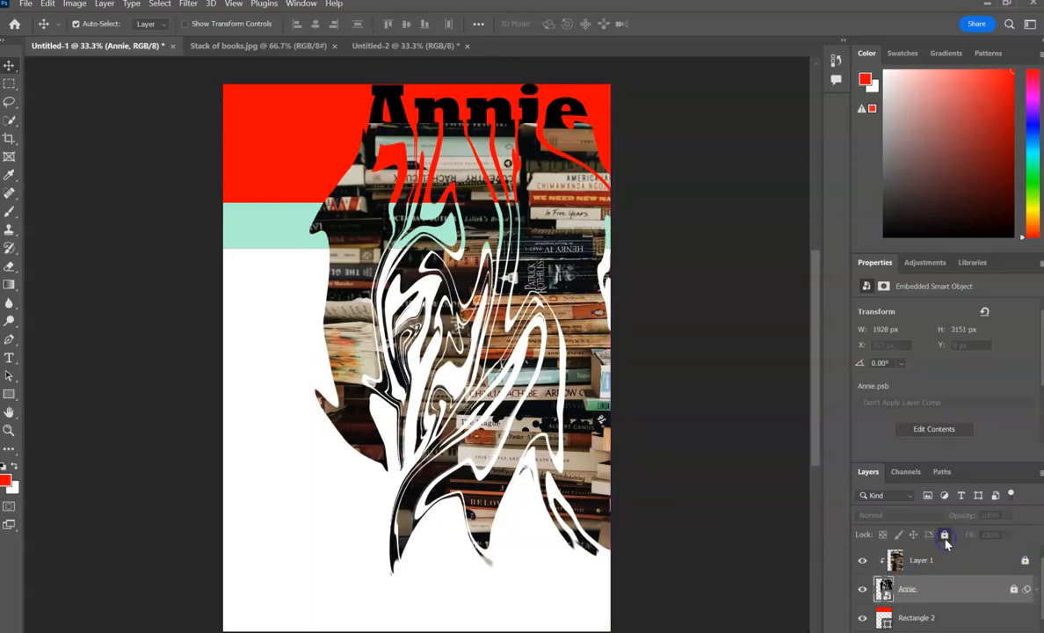
Move the red rectangle slightly down and left, and shift the mint rectangle down and right to sit directly beneath it.
left_click_drag(526, 186, 471, 200)
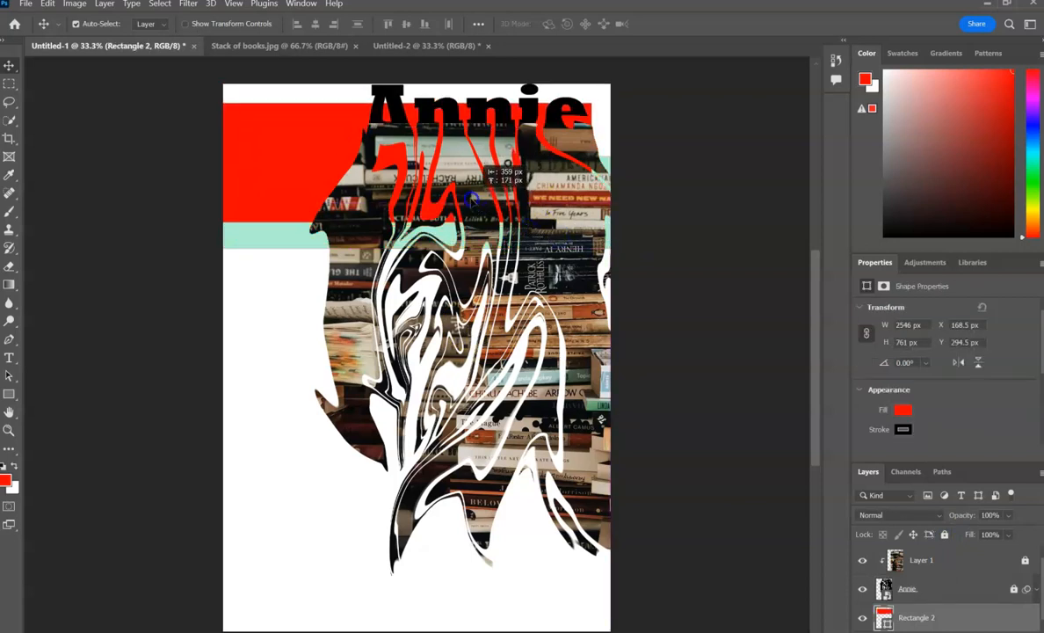
left_click_drag(303, 244, 361, 302)
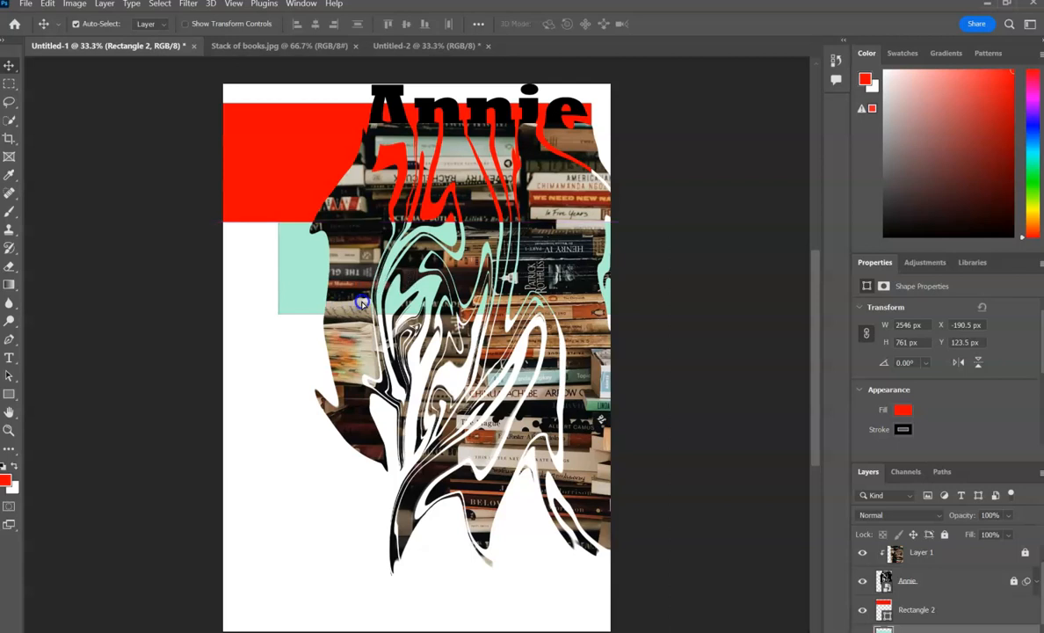